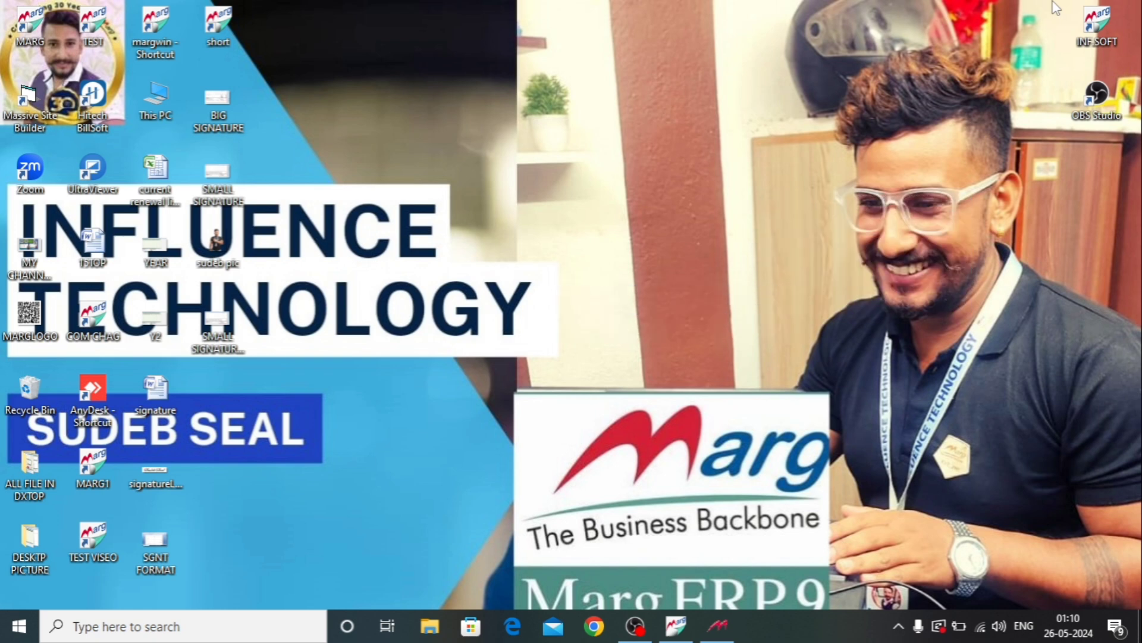
- Switch to Marg ERP and start a new sale bill for the party DEY MEDICAL
left_click(673, 628)
key("alt+t")
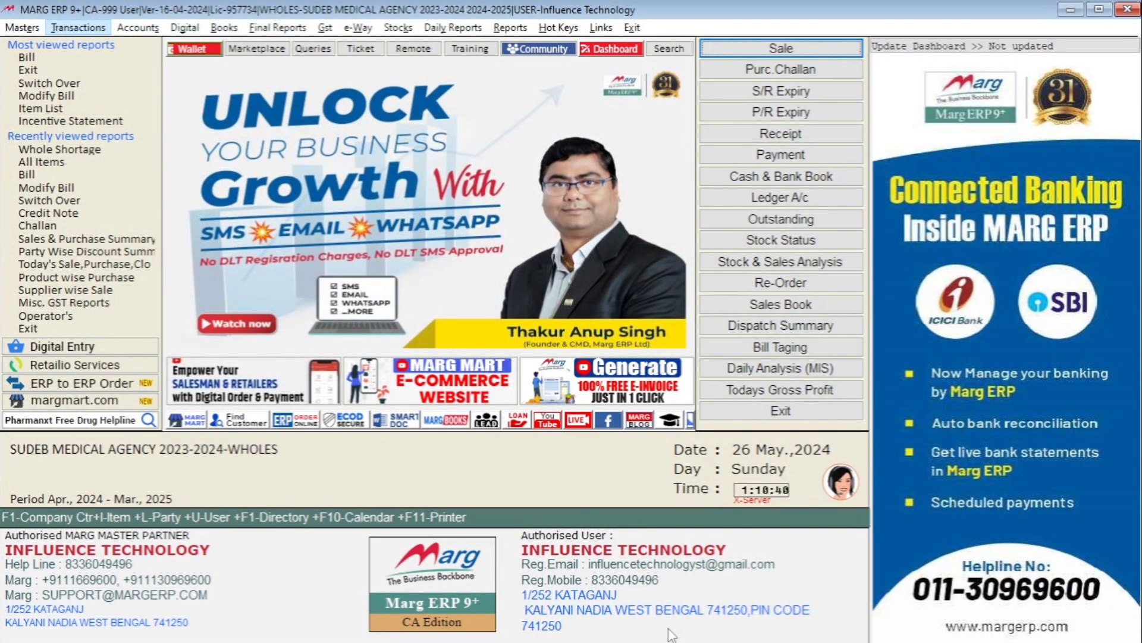
key("Return")
key("Return")
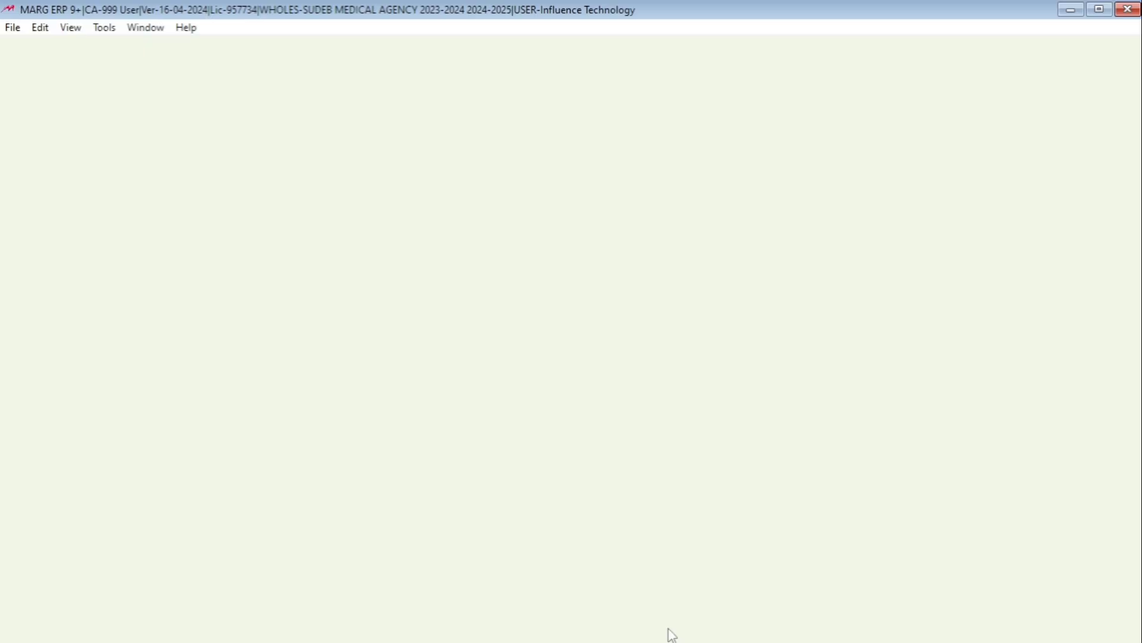
key("Return")
key("Down")
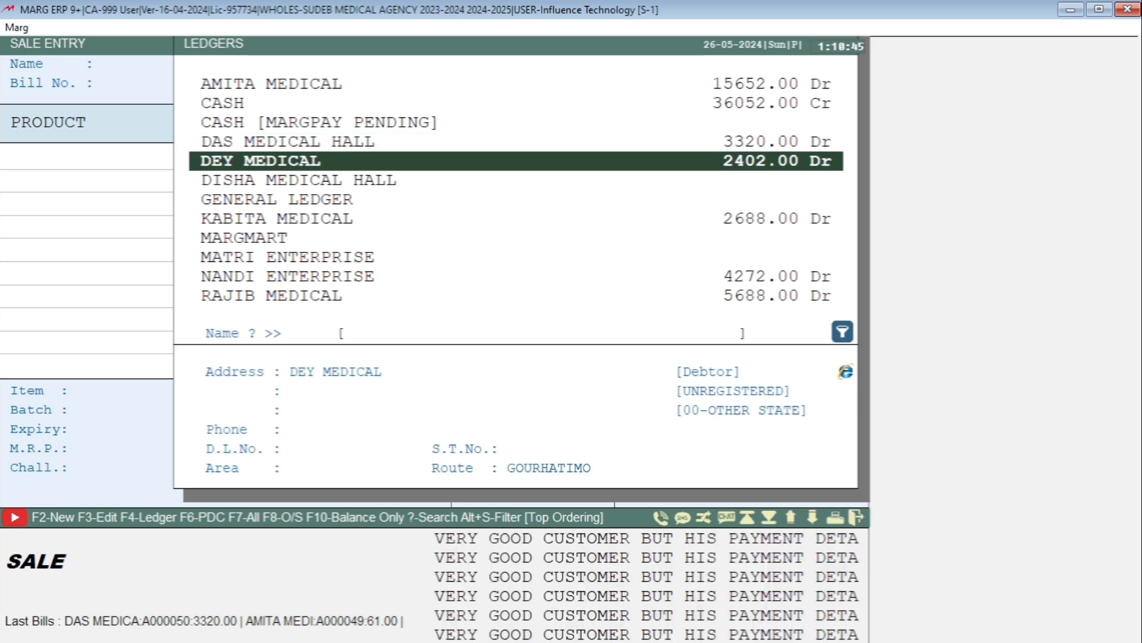
key("Return")
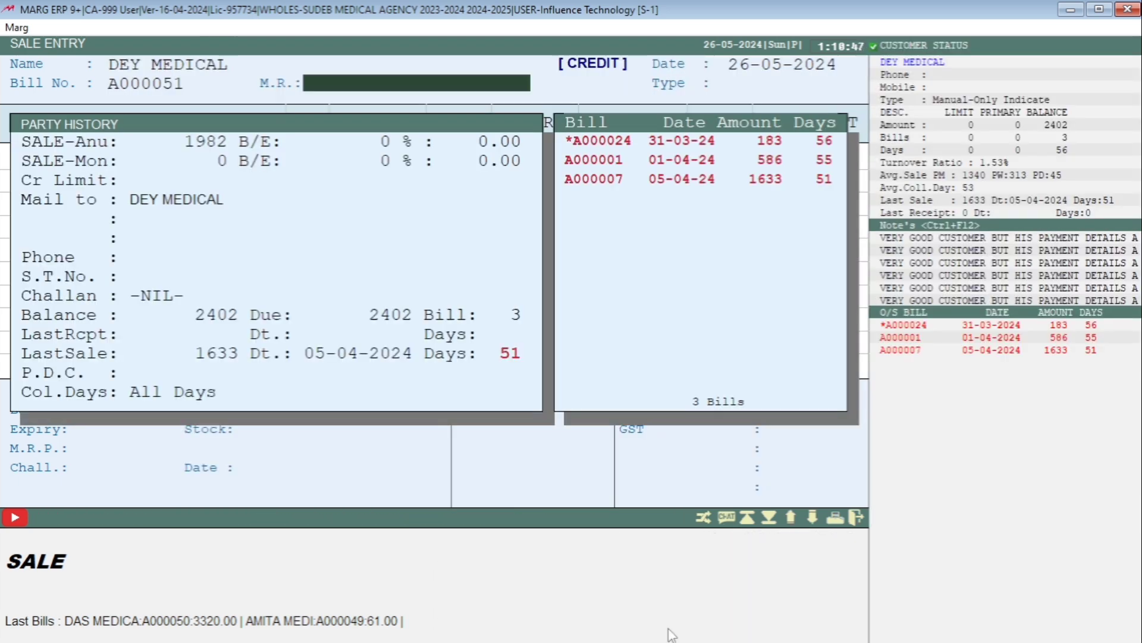
key("Return")
- Select the item AMIFRU 40 with batch S001 for the first bill line
key("Return")
key("Up")
key("Up")
key("Up")
key("Up")
key("Up")
key("Up")
key("Up")
key("Up")
key("Up")
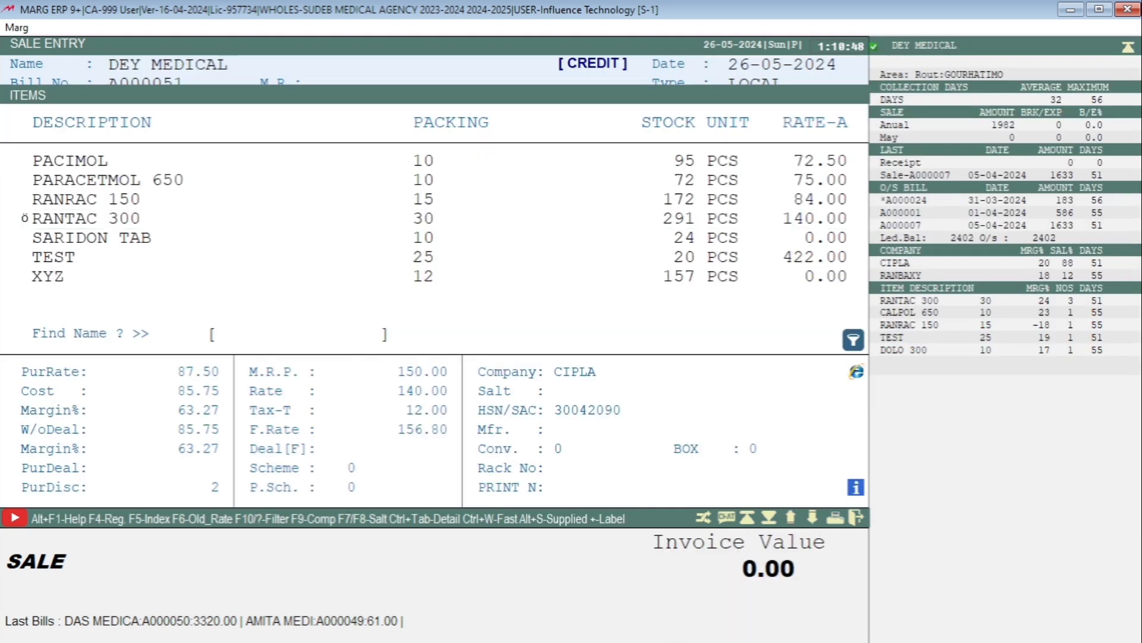
key("Return")
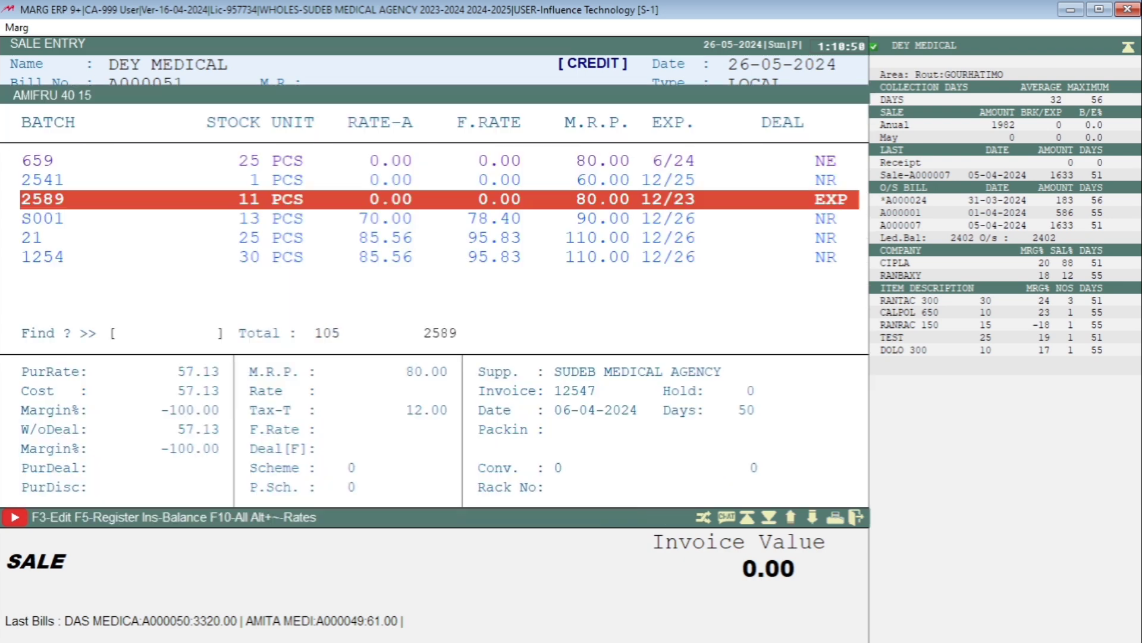
key("Down")
key("Return")
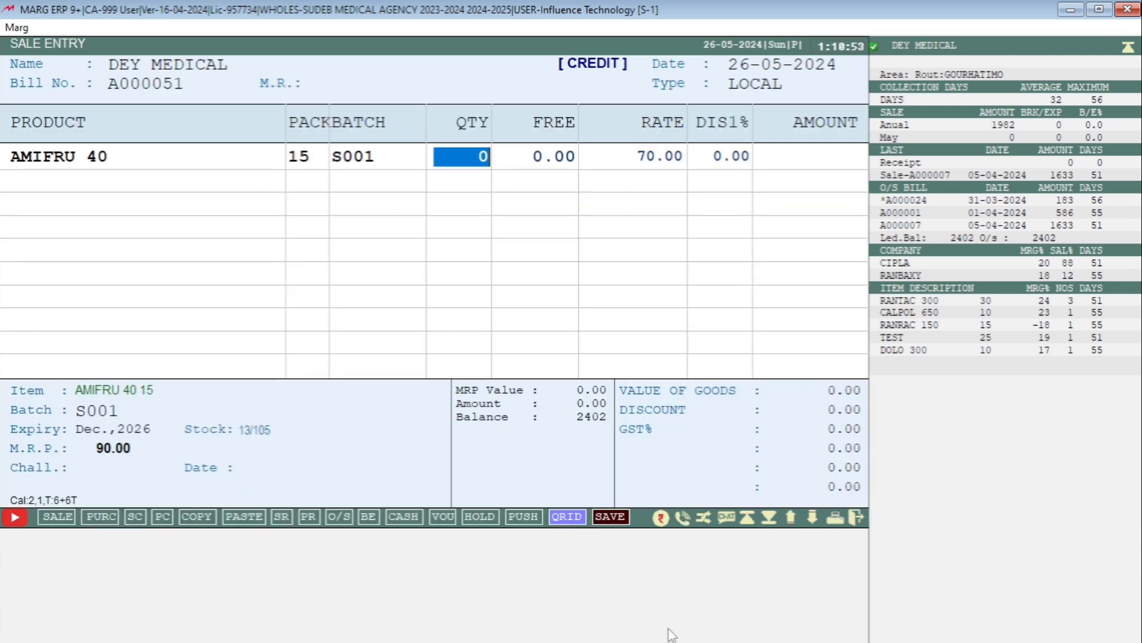
- Set the AMIFRU 40 line to quantity 10, rate 100 and 2% discount, and accept the line
type("10")
key("Return")
key("Return")
type("100")
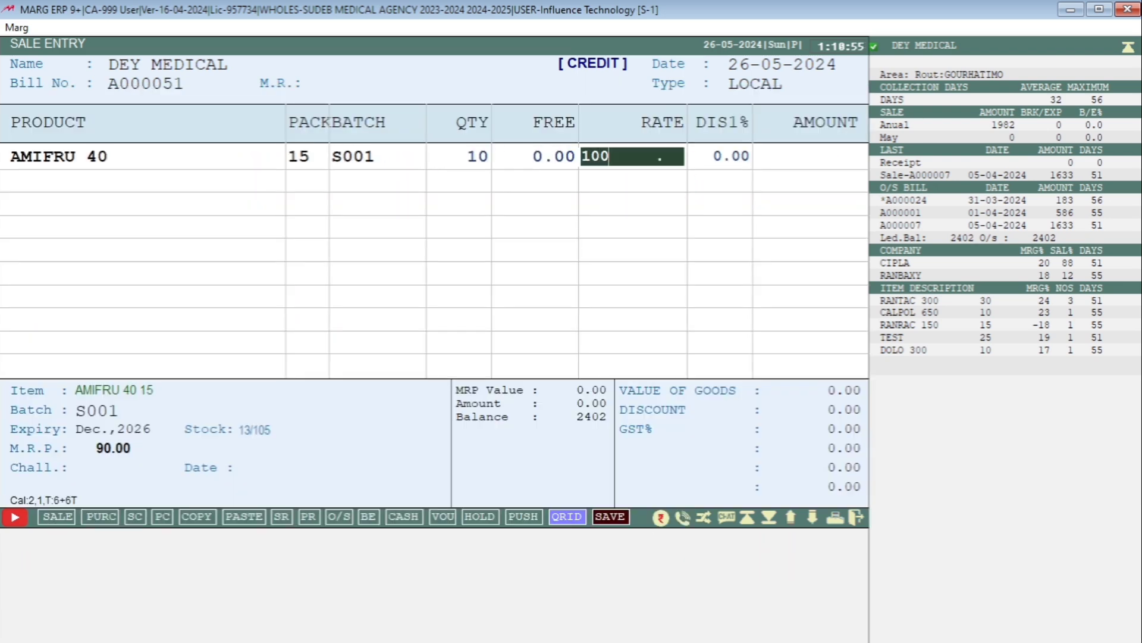
key("Return")
type("2")
key("Return")
key("Return")
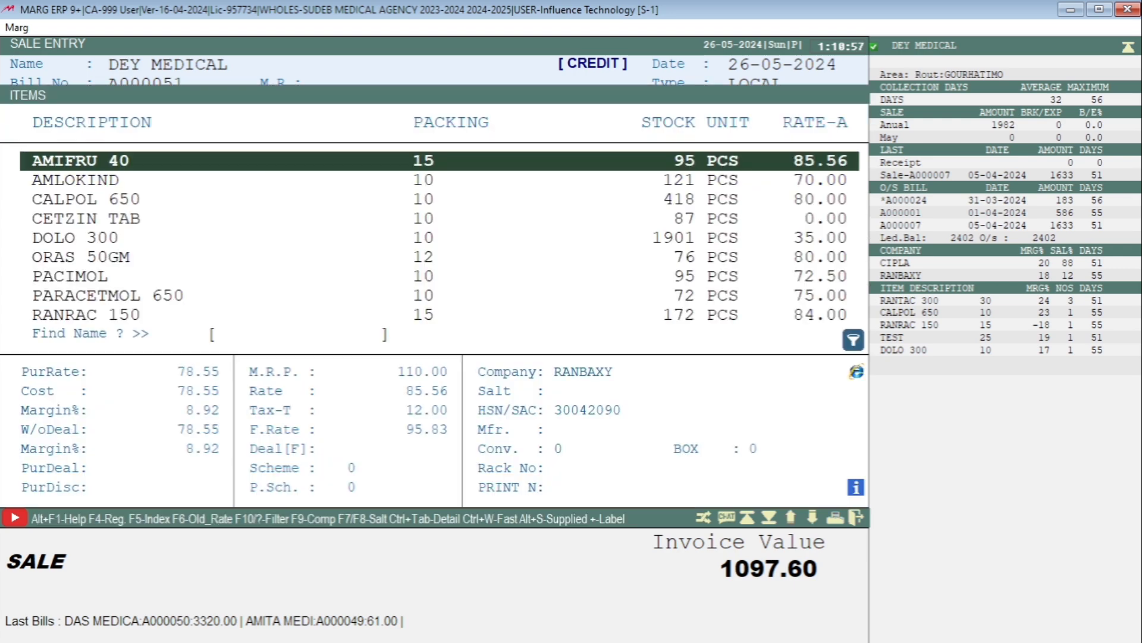
- Add AMLOKIND from batch 1254 with quantity 10, rate 90 and 2% discount, without storing the changed rate
key("Down")
key("Return")
key("Escape")
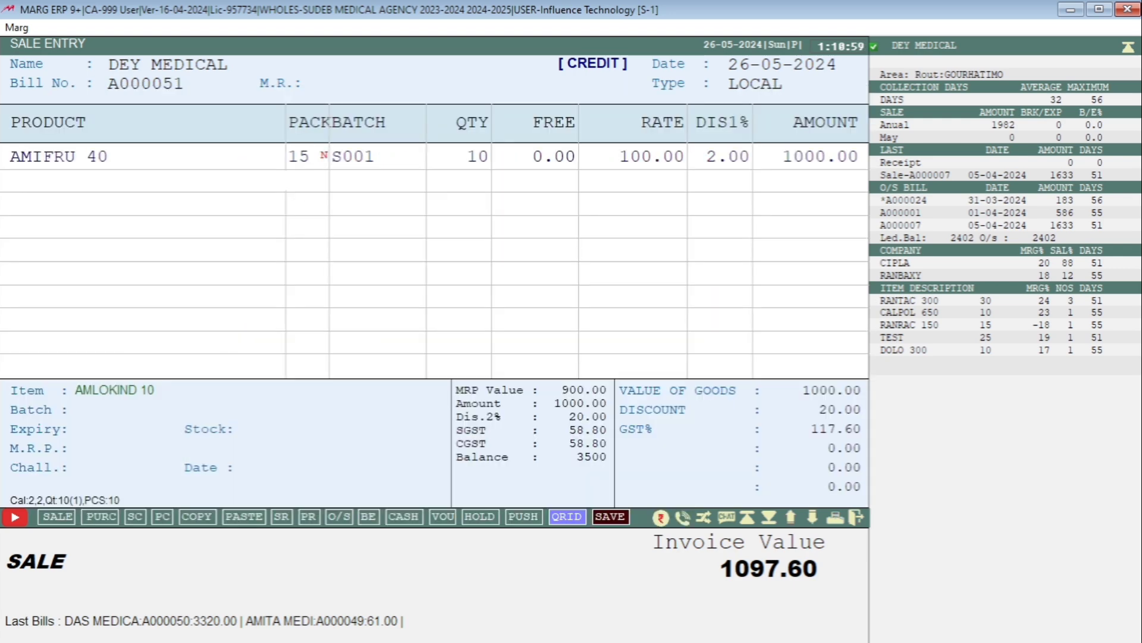
type("10")
key("Return")
key("Return")
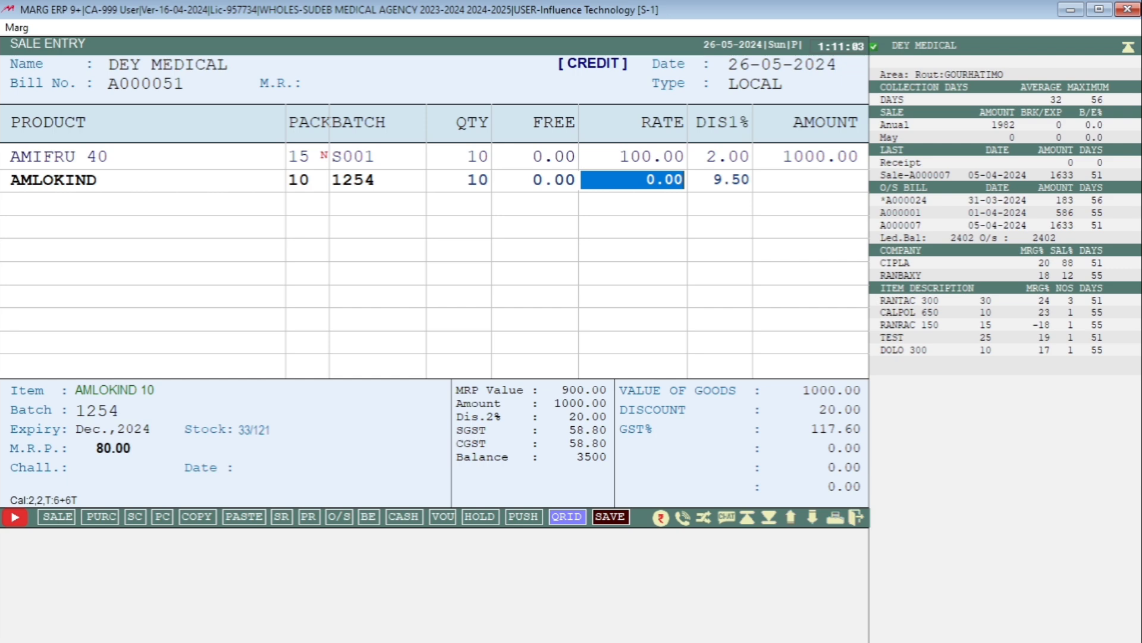
type("90")
key("Return")
type("2")
key("Return")
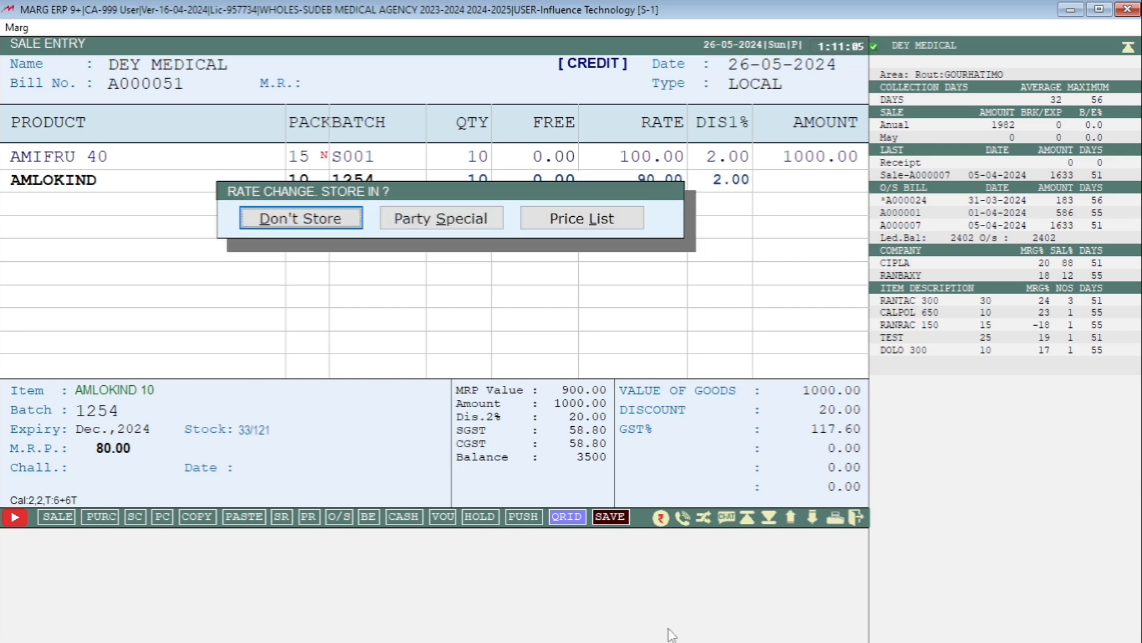
key("Return")
- Add CALPOL 650 from batch 258 with quantity 10, rate 90 and 2% discount
key("Down")
key("Return")
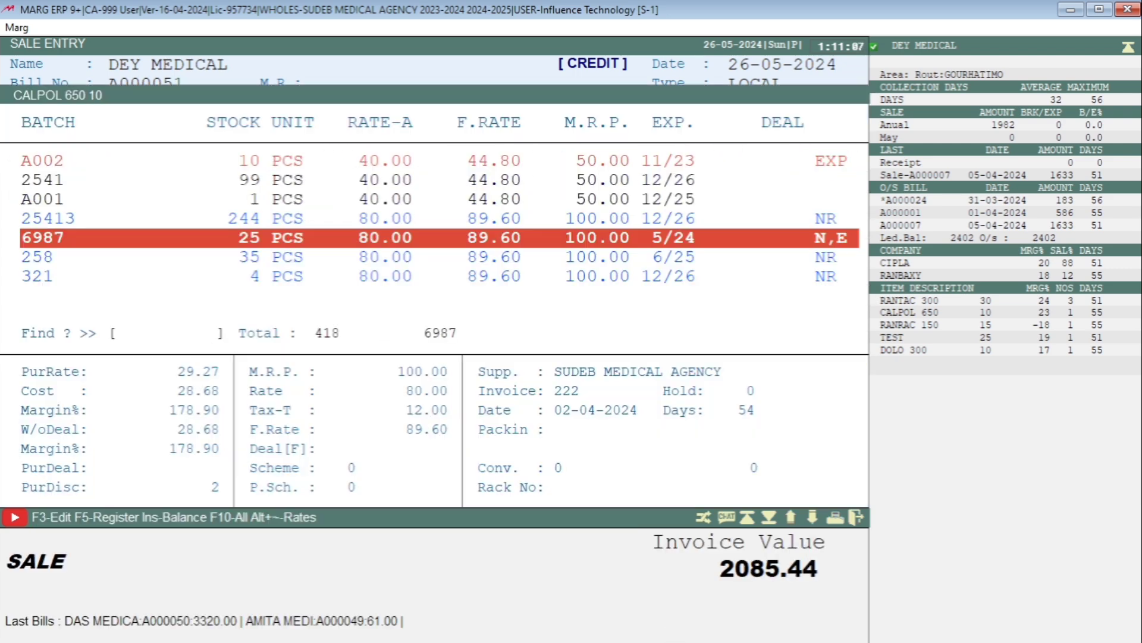
key("Down")
key("Return")
type("10")
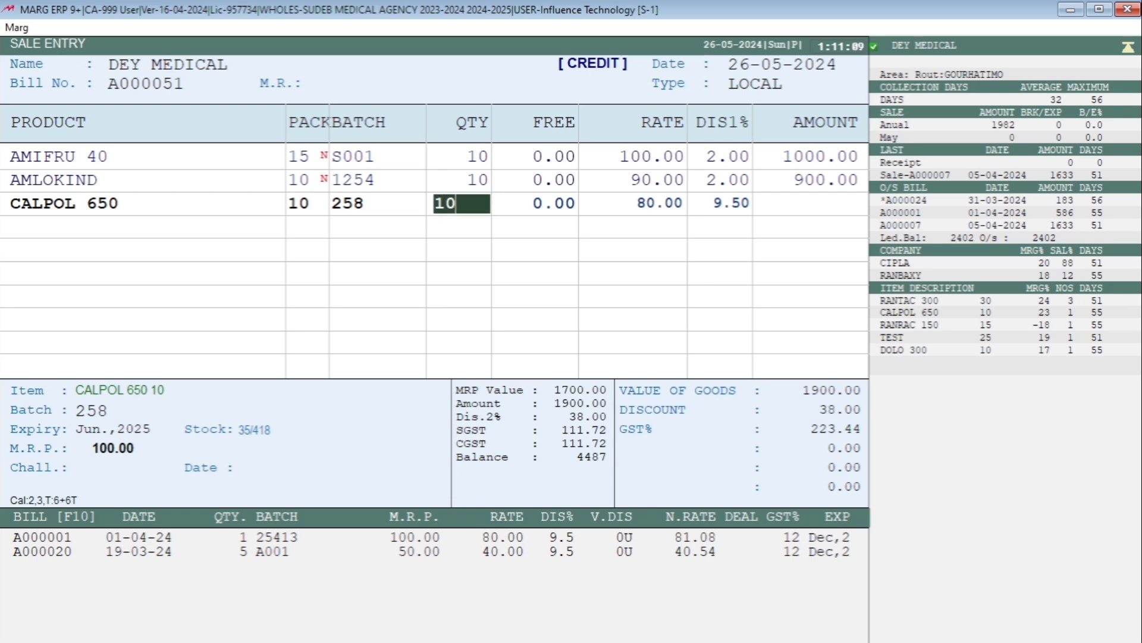
key("Return")
key("Return")
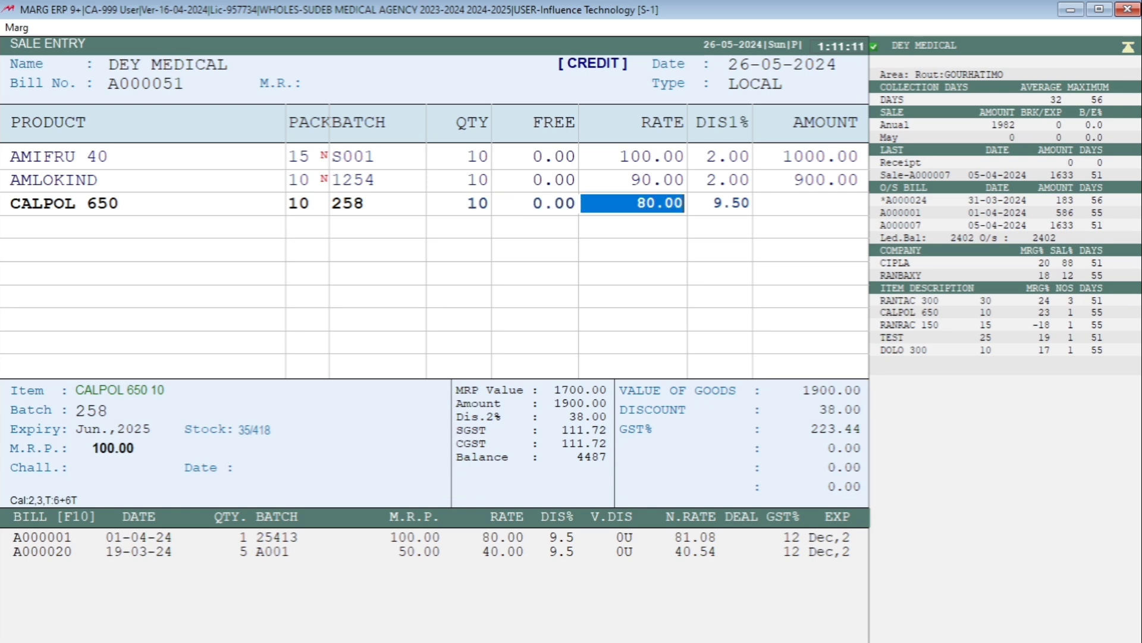
type("90")
key("Return")
type("2")
key("Return")
key("Return")
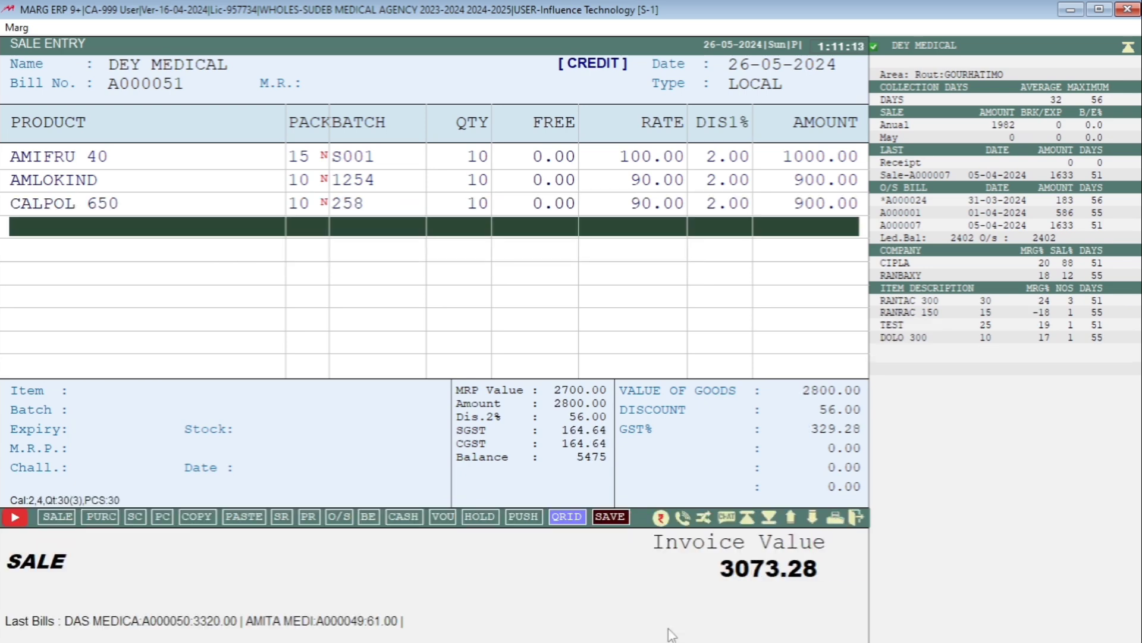
- Add CETZIN TAB from batch 21 with quantity 10, rate 45 and 2% discount
key("Return")
key("Down")
key("Return")
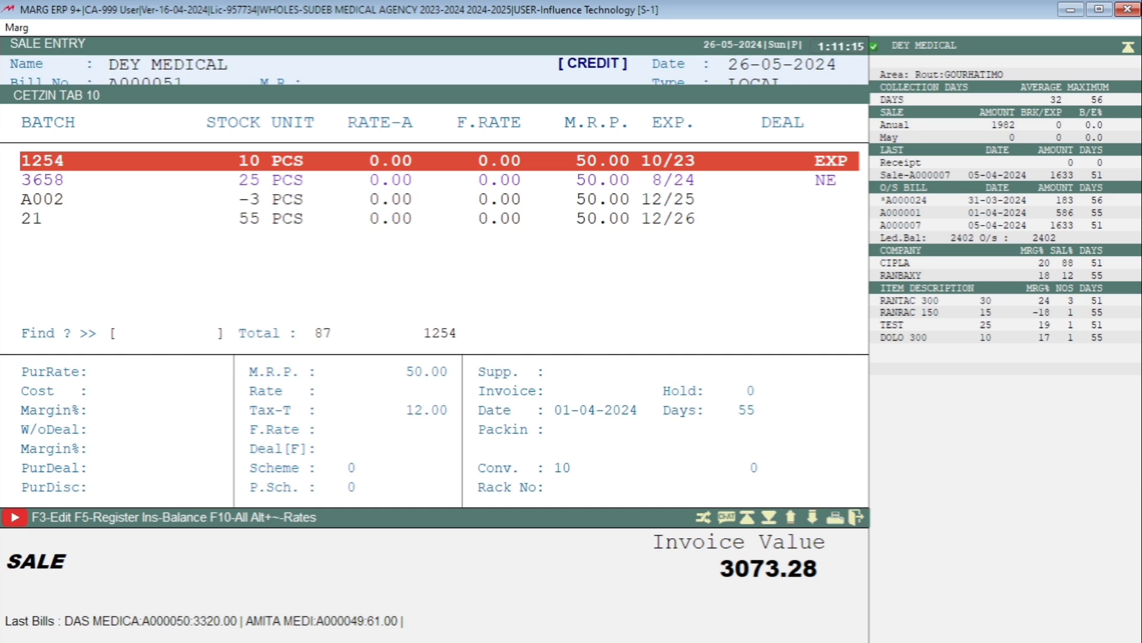
key("Down")
key("Down")
key("Down")
key("Return")
type("10")
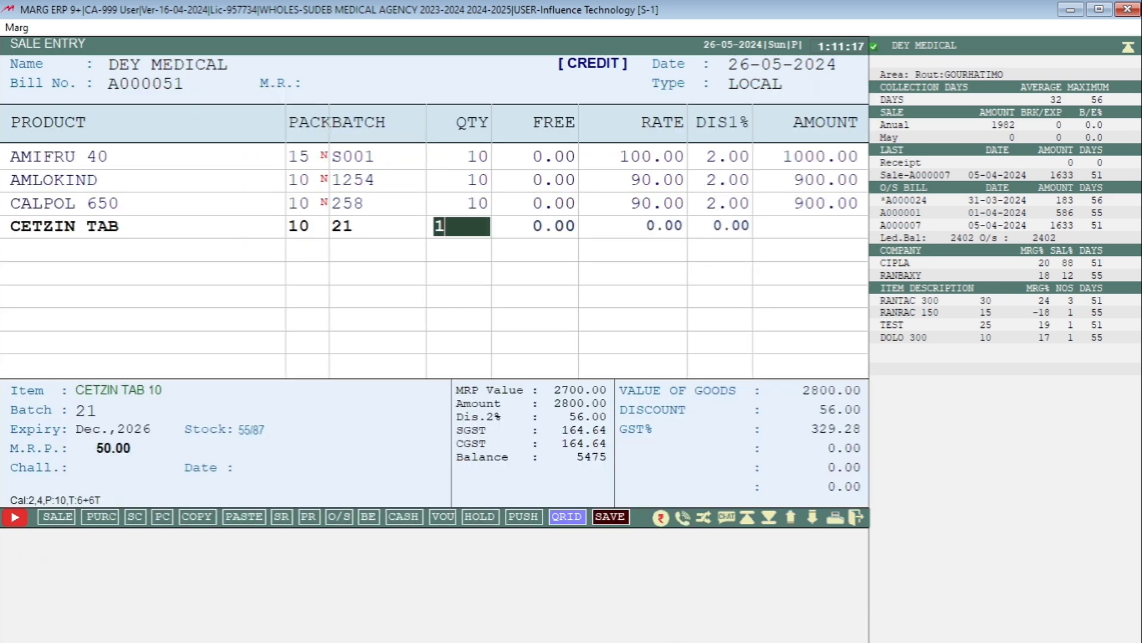
key("Return")
type("45")
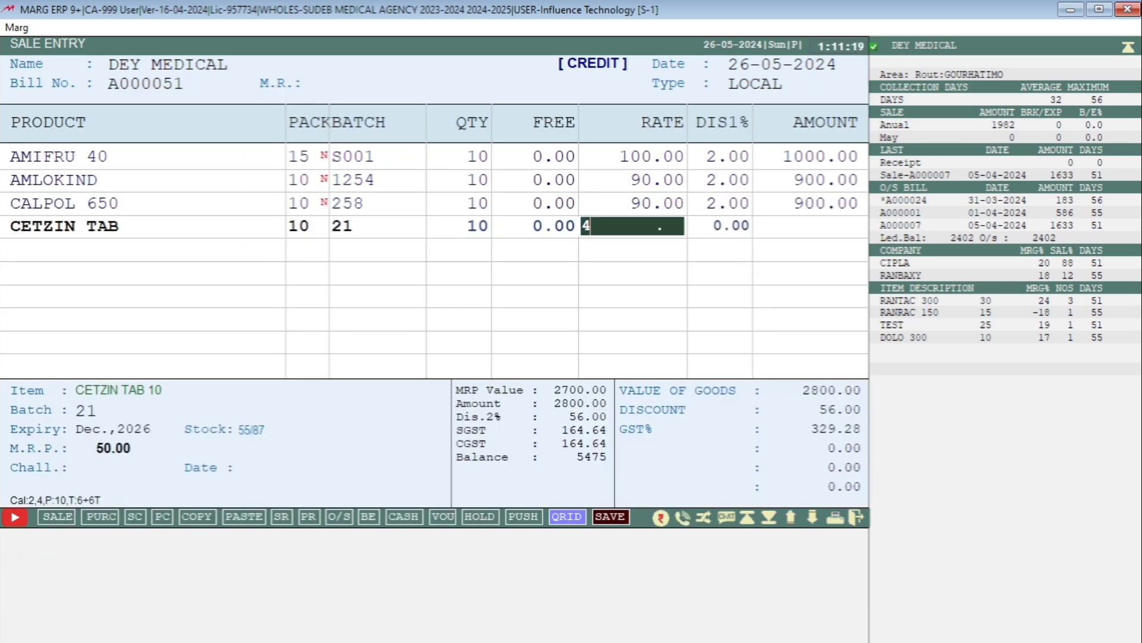
key("Return")
type("2")
key("Return")
key("Return")
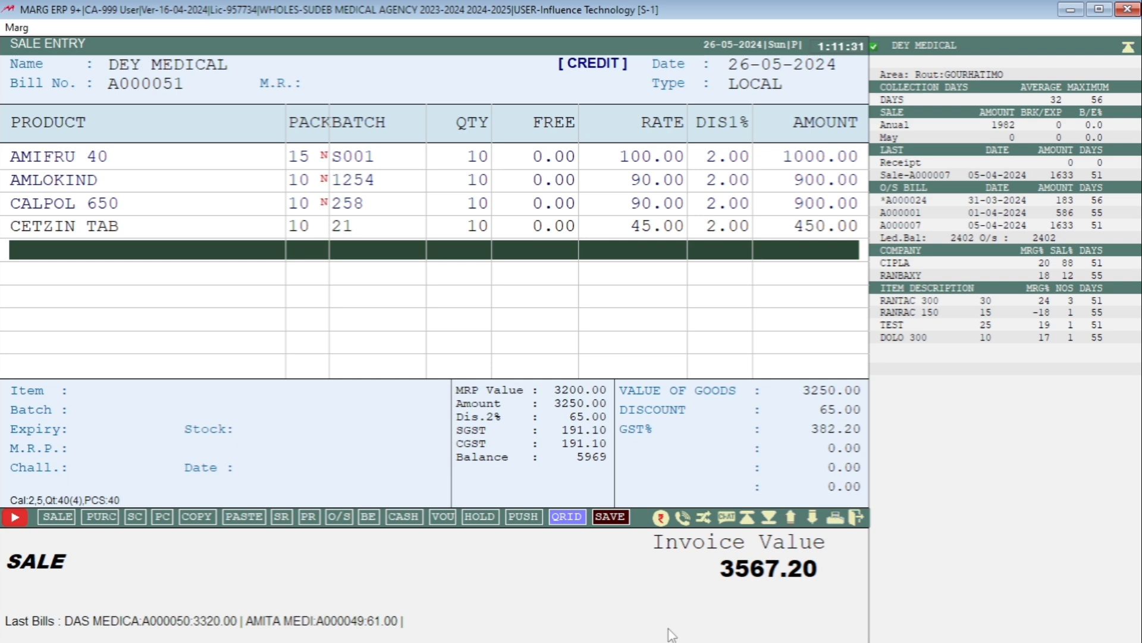
- Check the stock of OMME 10 and OROFER XT in the item list without adding them to the bill
key("Return")
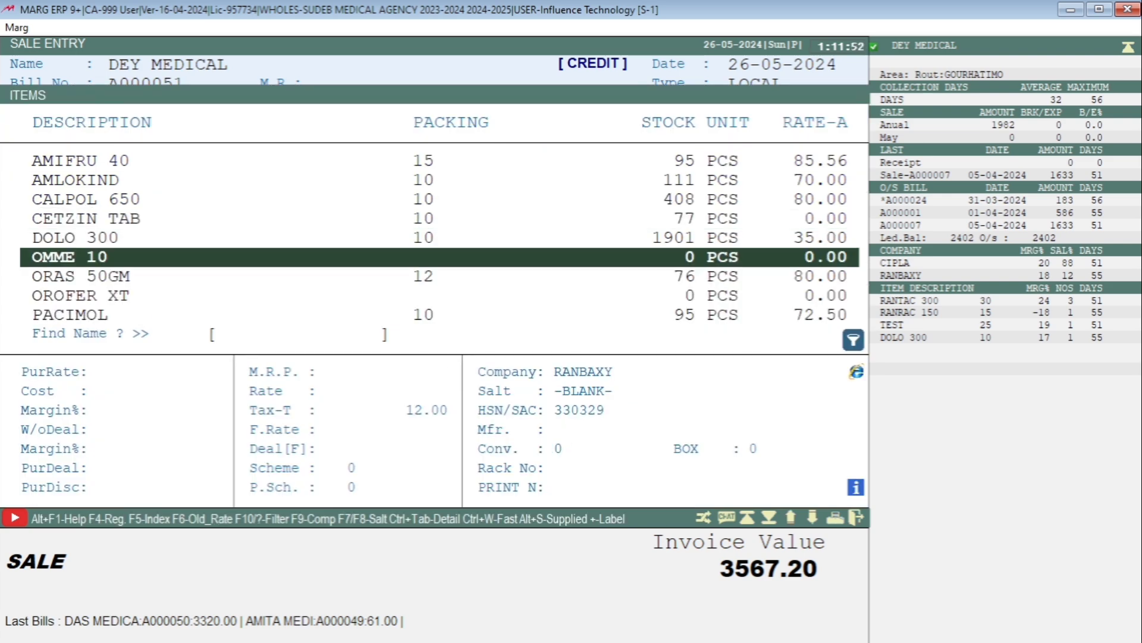
type("OME")
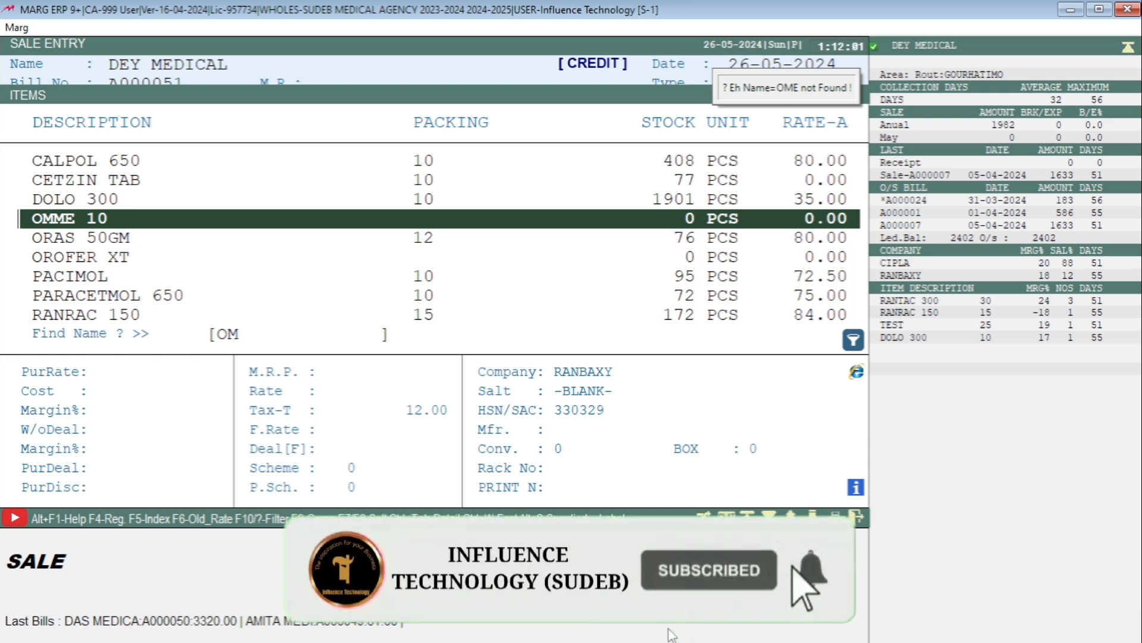
key("Down")
key("Down")
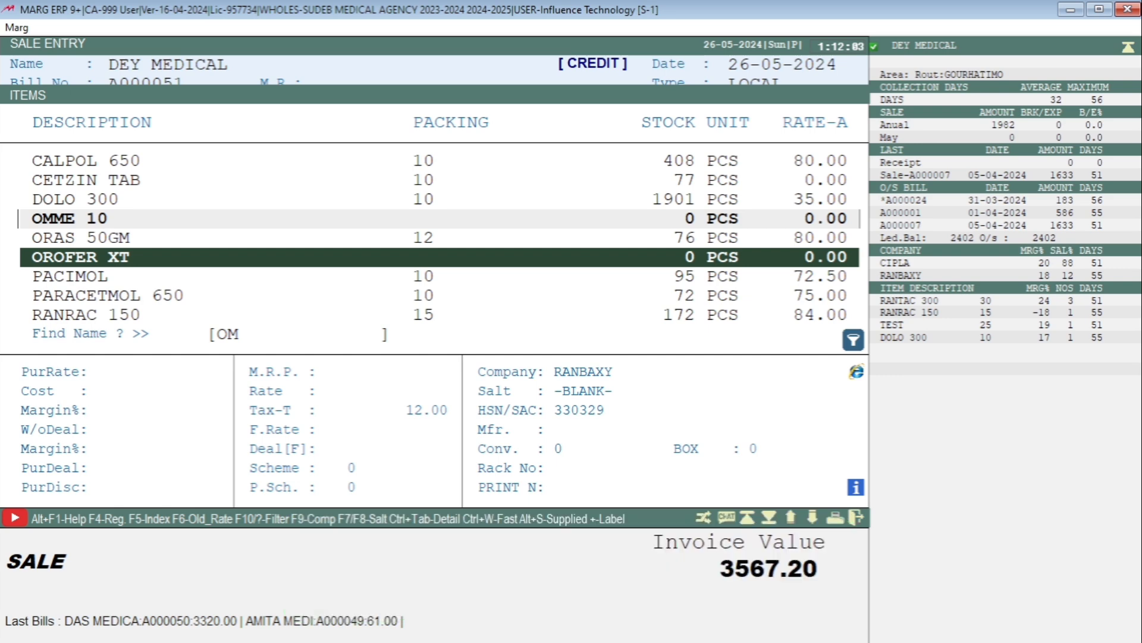
key("Escape")
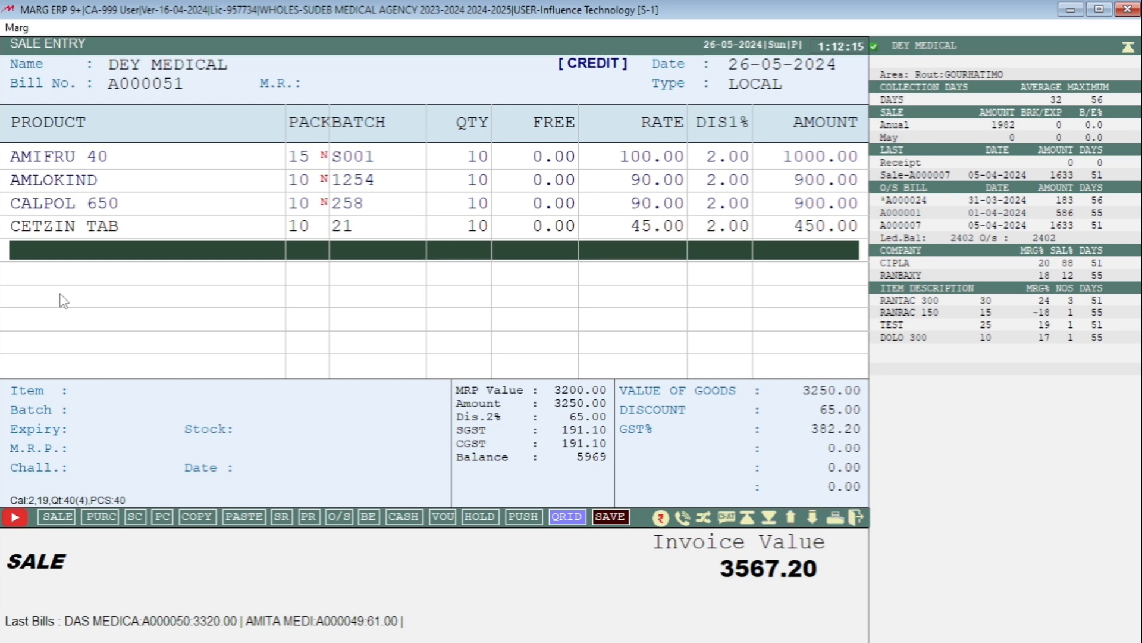
- Open the bill shortage list and record OMME 10 in it with quantity 1, showing unfiltered items to find it
key("ctrl+Home")
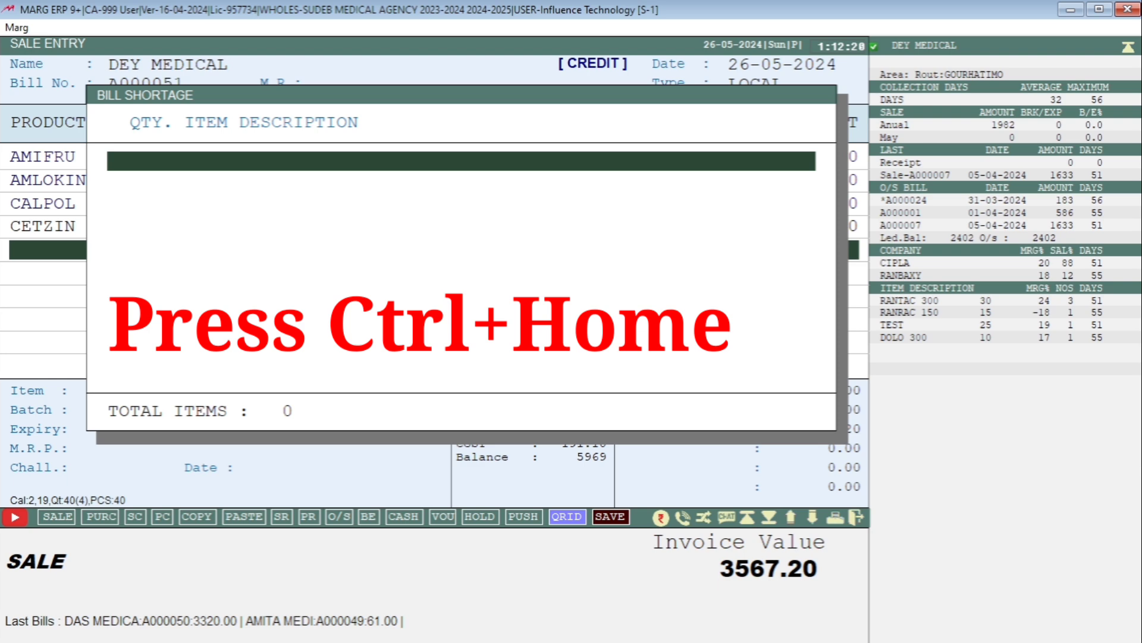
key("Return")
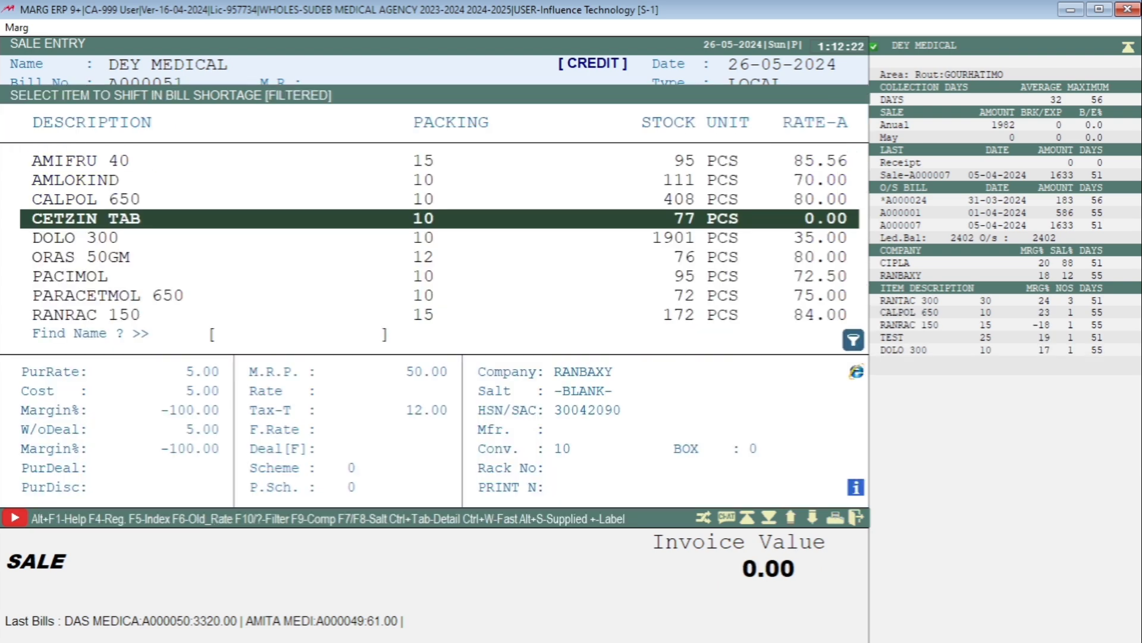
type("O")
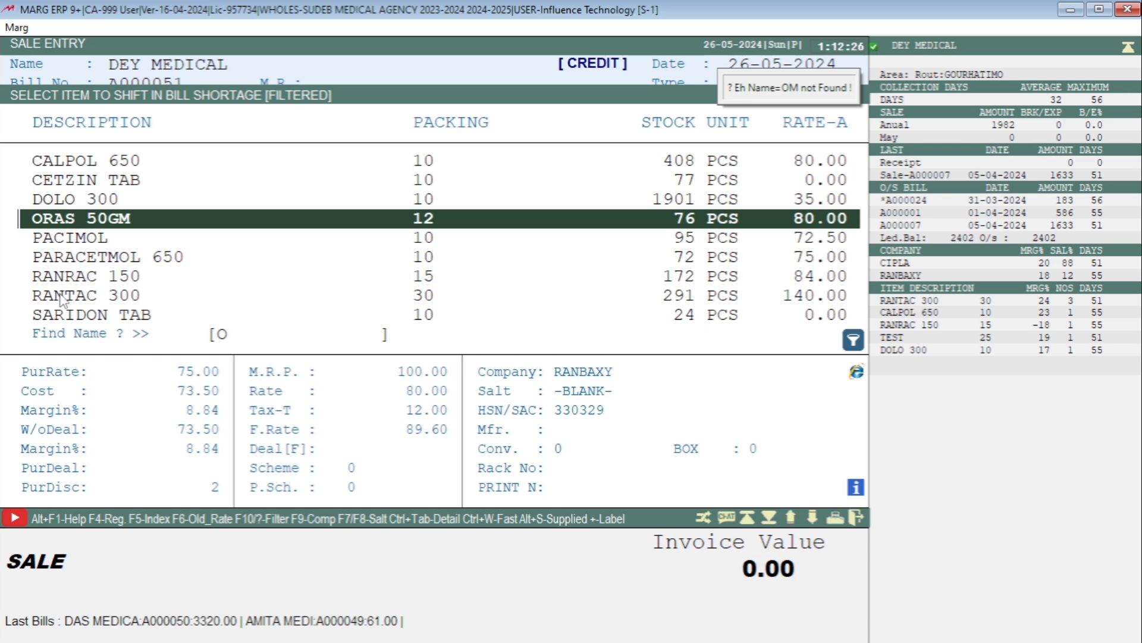
type("MOM")
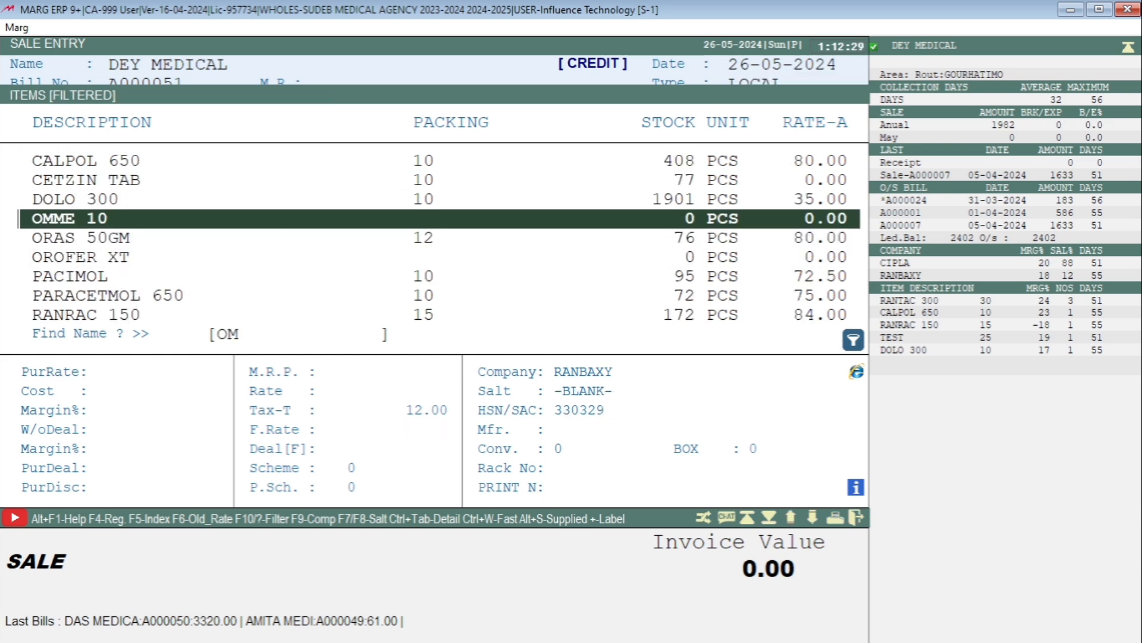
key("Return")
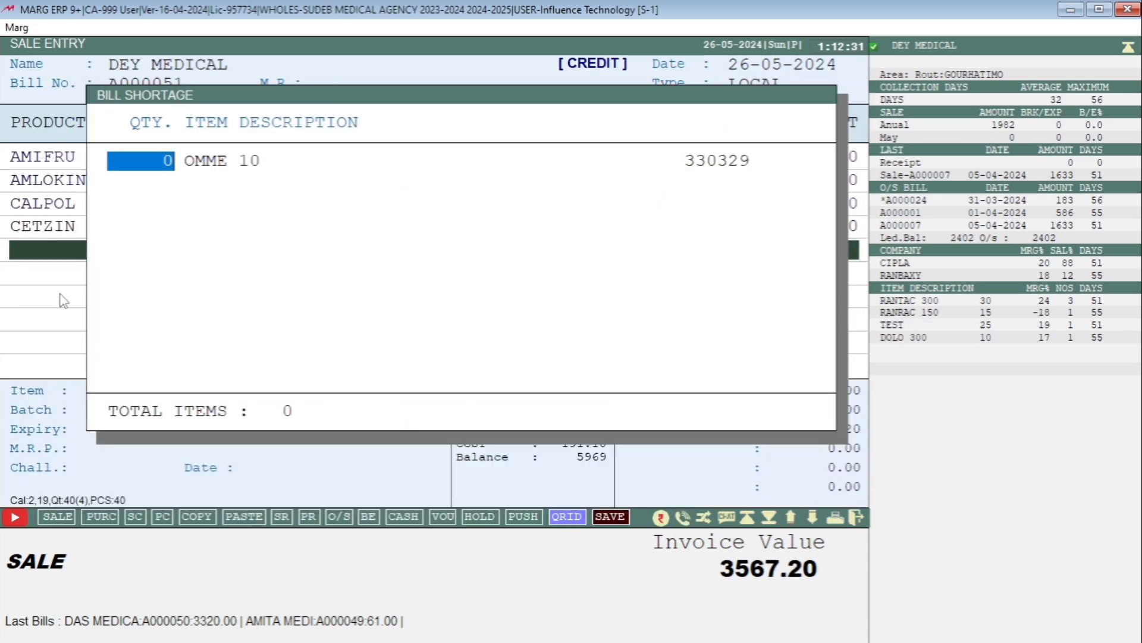
type("1")
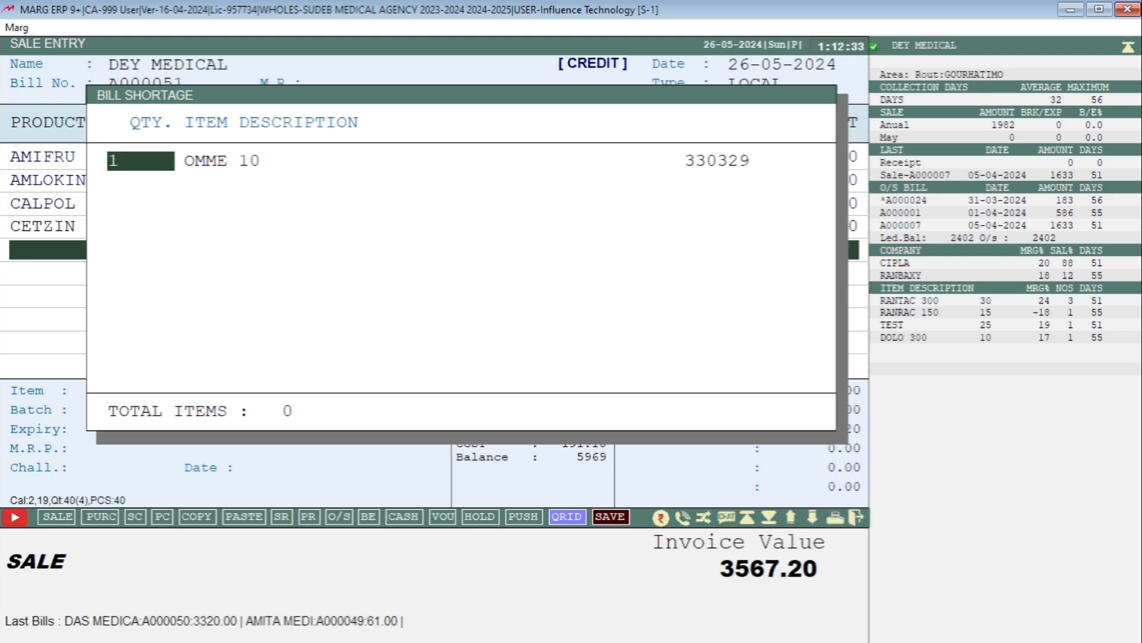
key("Return")
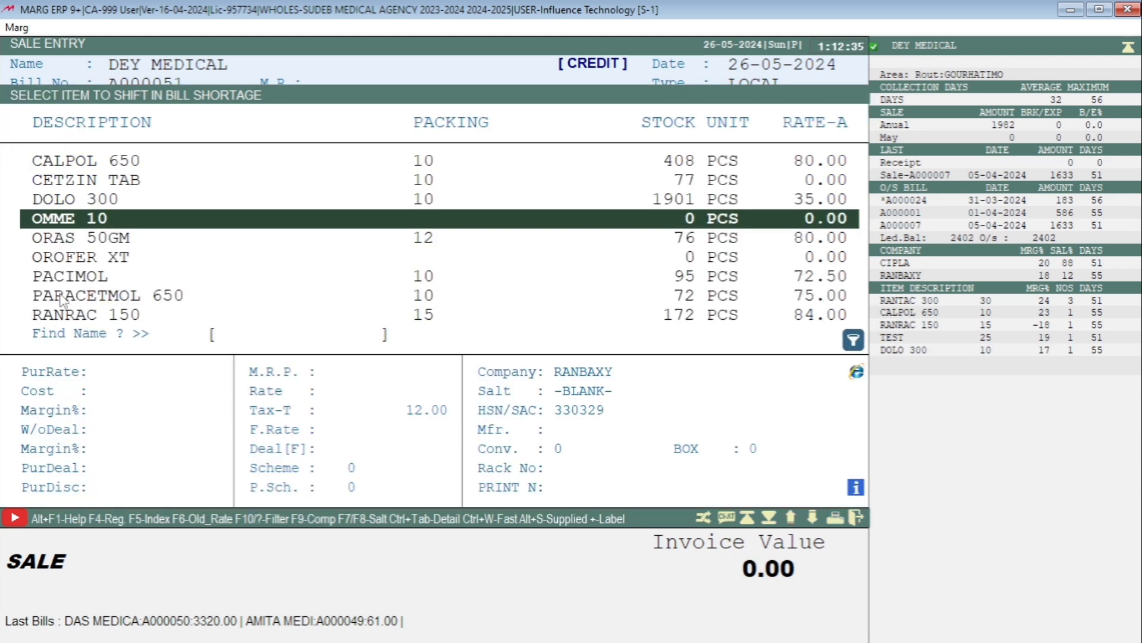
- Add OROFER XT to the bill shortage list with quantity 1 and return to the shortage list
type("OR")
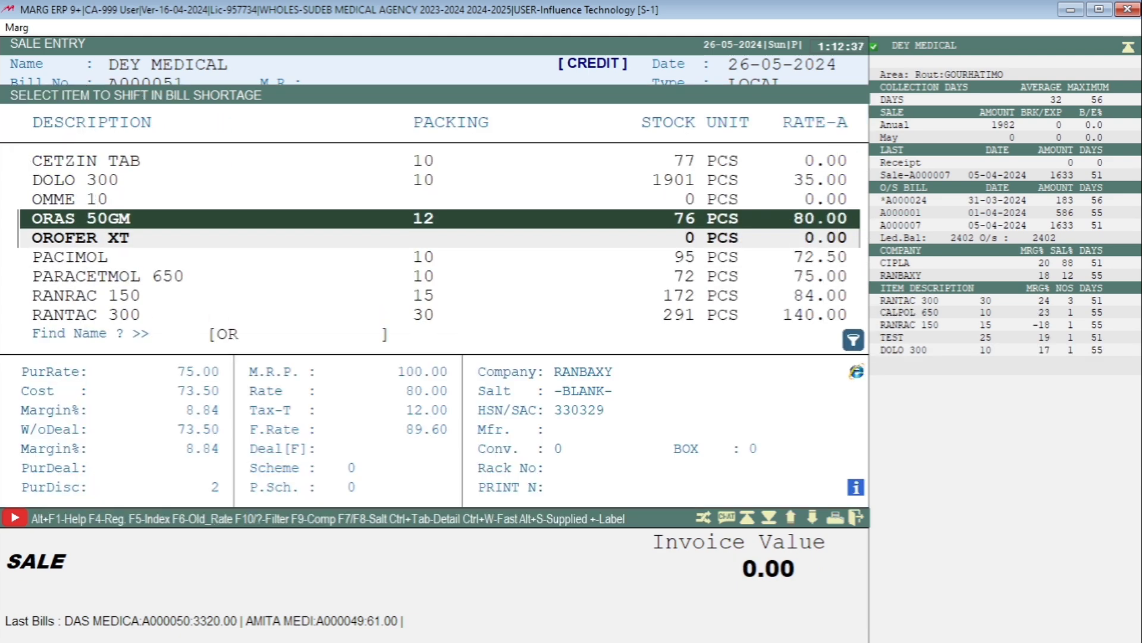
key("Down")
key("Return")
type("1")
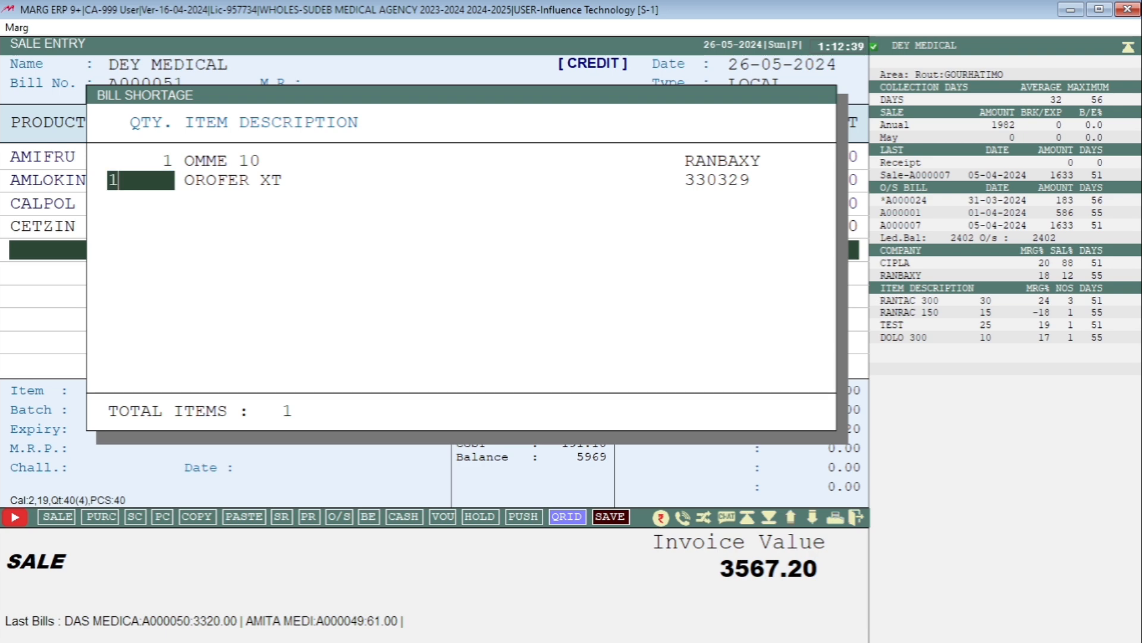
key("Return")
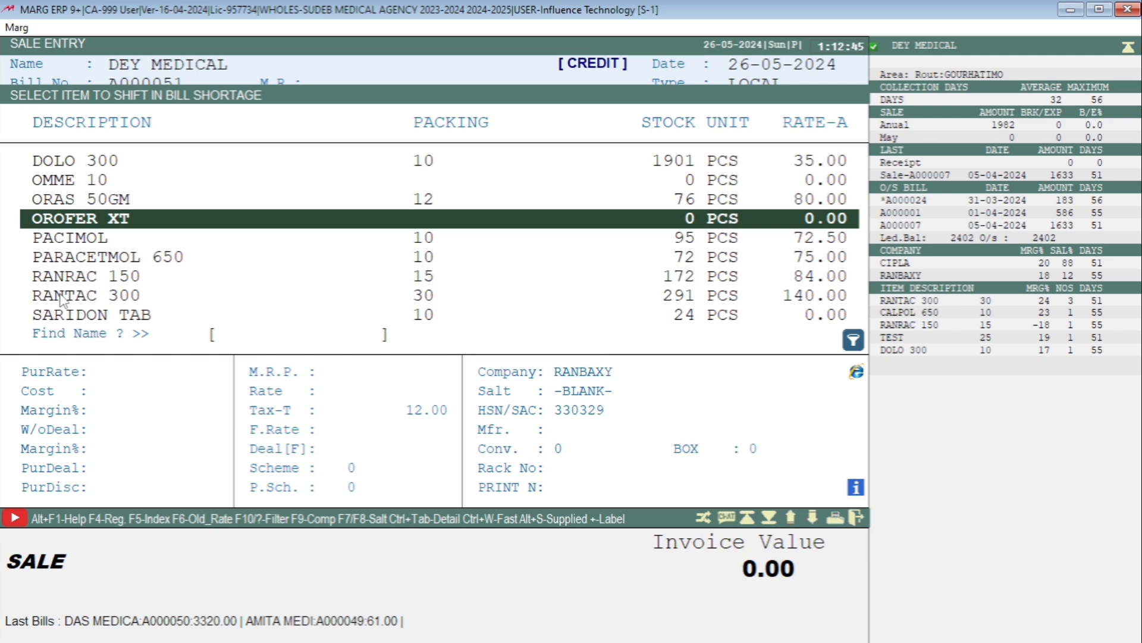
key("Return")
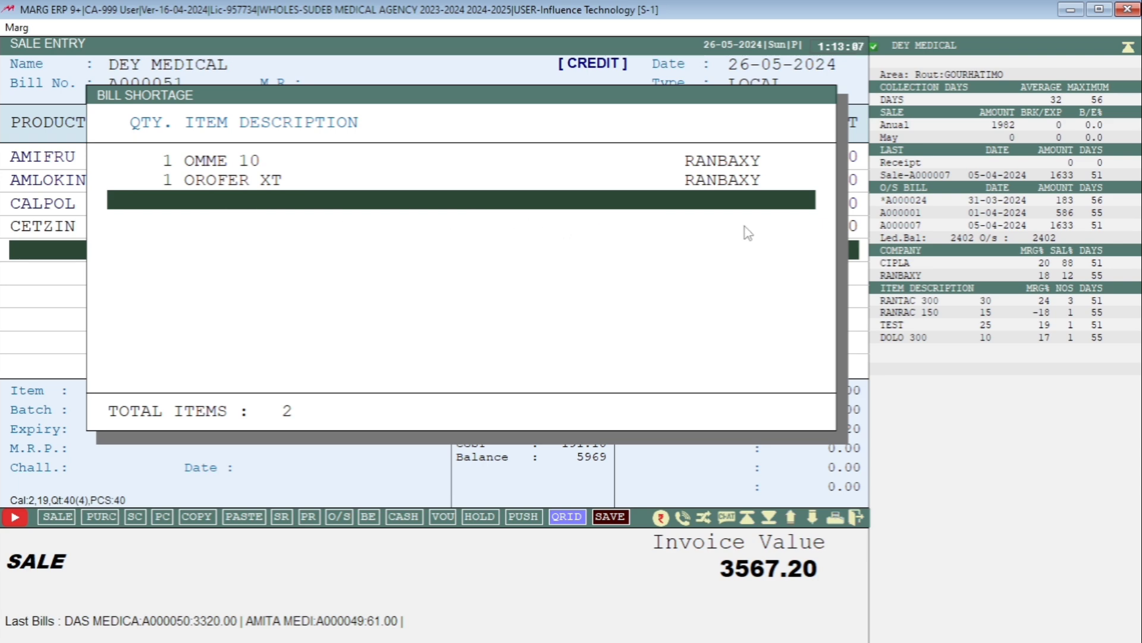
- Close the shortage list, save the DEY MEDICAL bill, preview one printed copy of its invoice and return to the main screen
key("Escape")
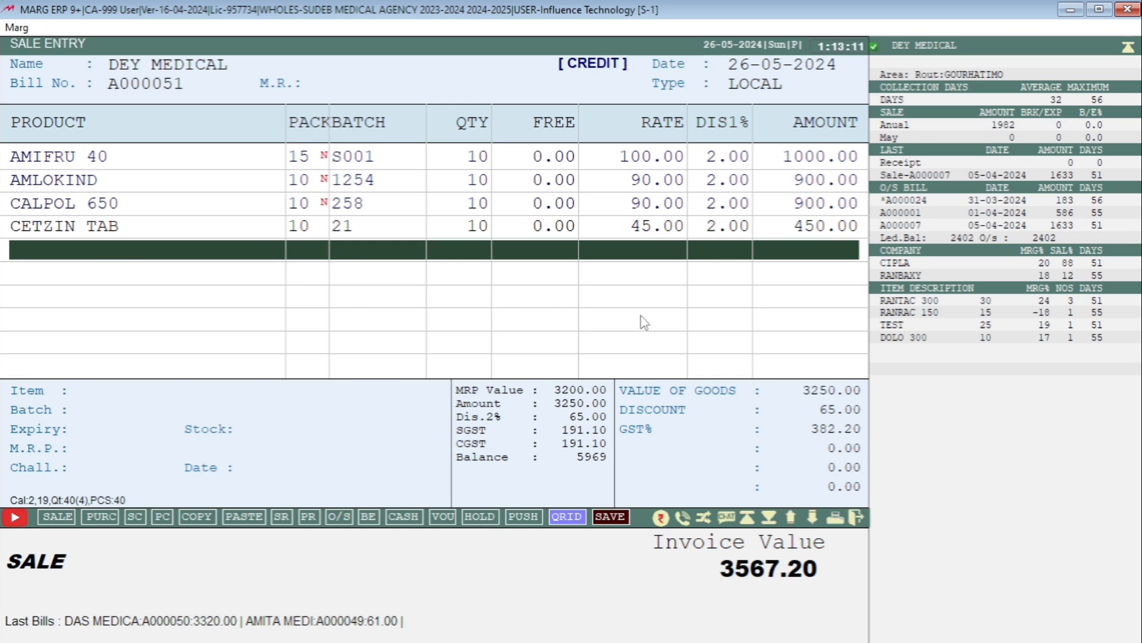
key("Escape")
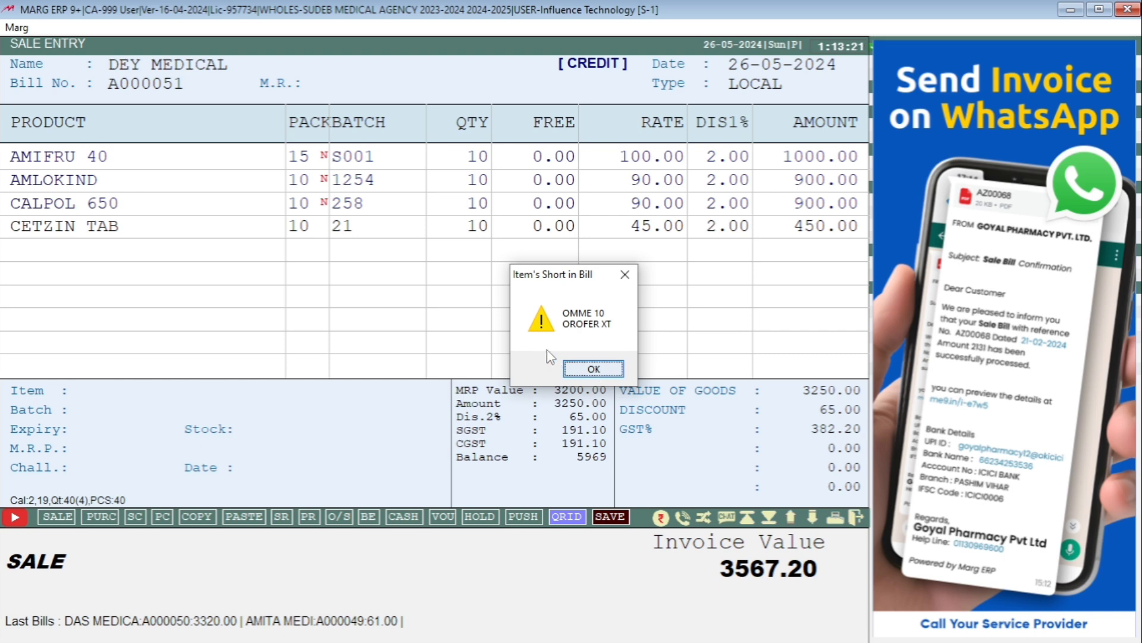
left_click(602, 373)
key("Return")
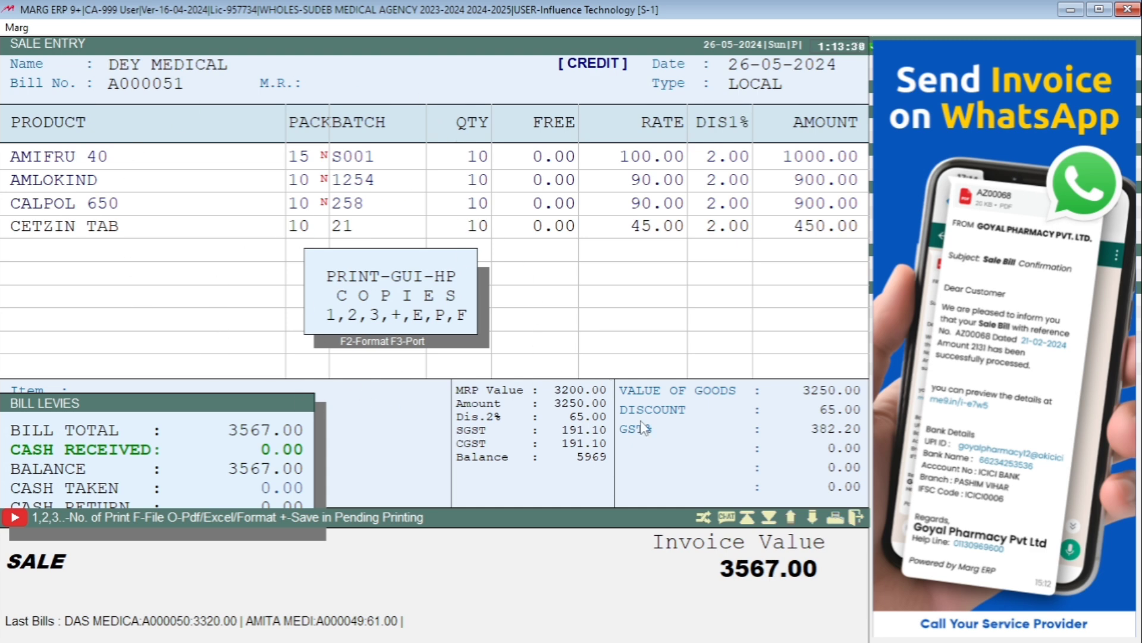
key("1")
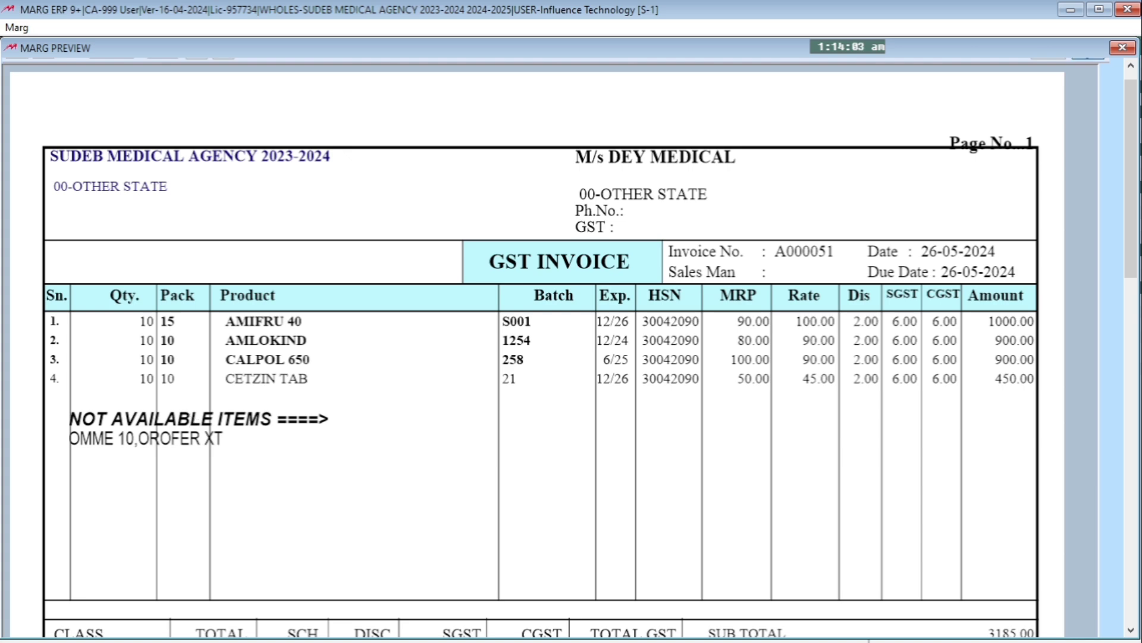
key("Escape")
key("Escape")
key("Escape")
key("Escape")
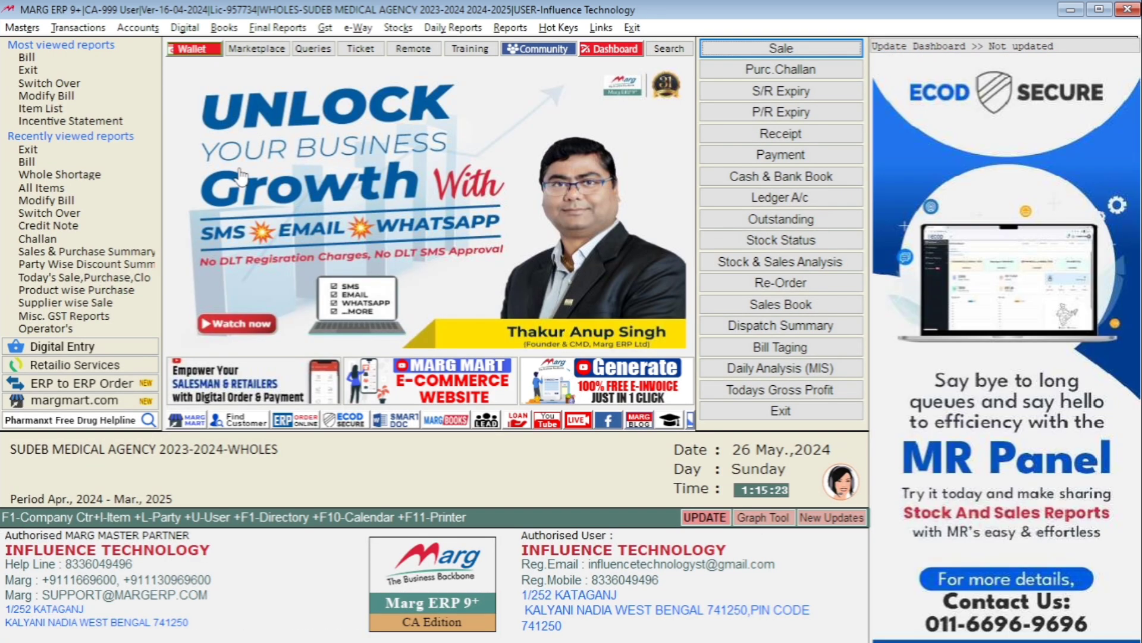
- Open the Self Format setup under MARG Setups and enter the software provider password
key("alt")
key("Down")
key("Up")
key("Right")
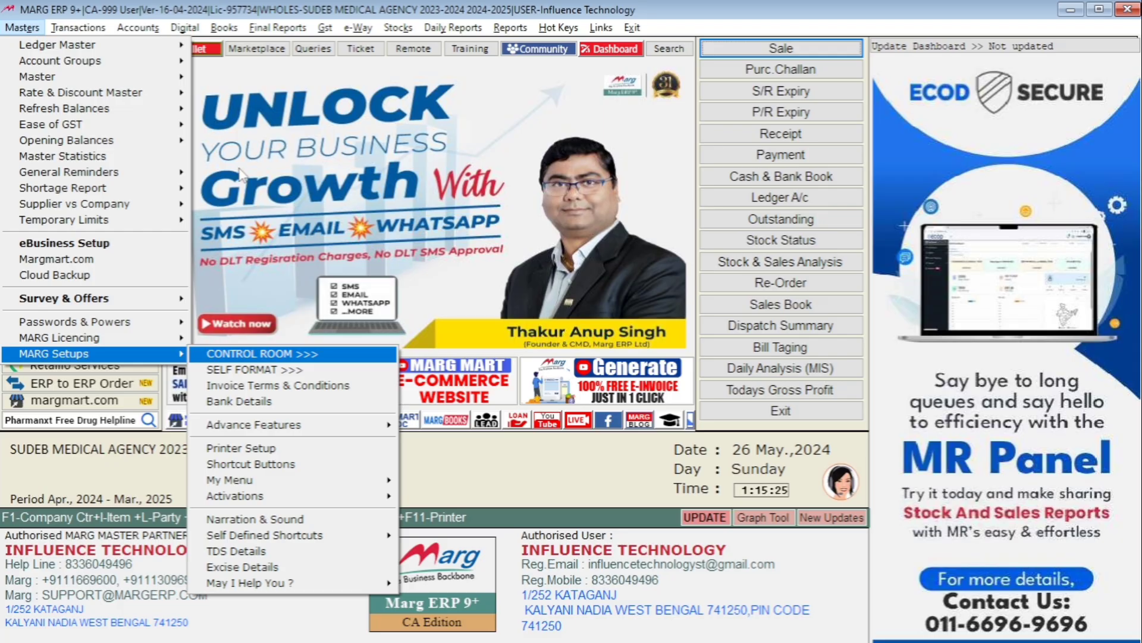
key("Down")
key("Return")
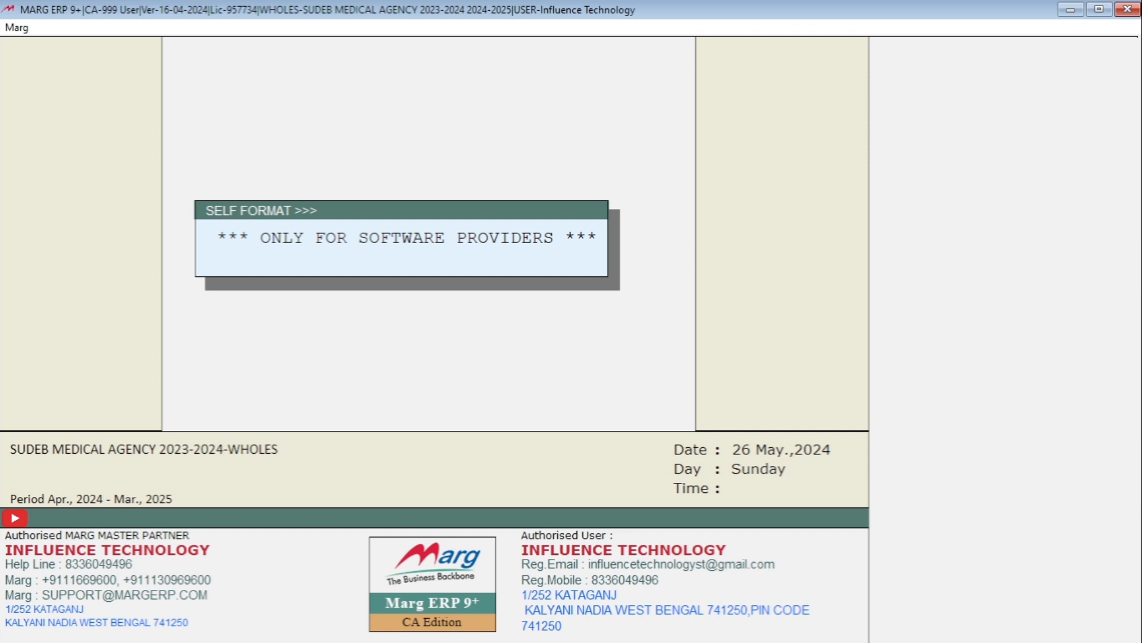
type("*******")
key("Return")
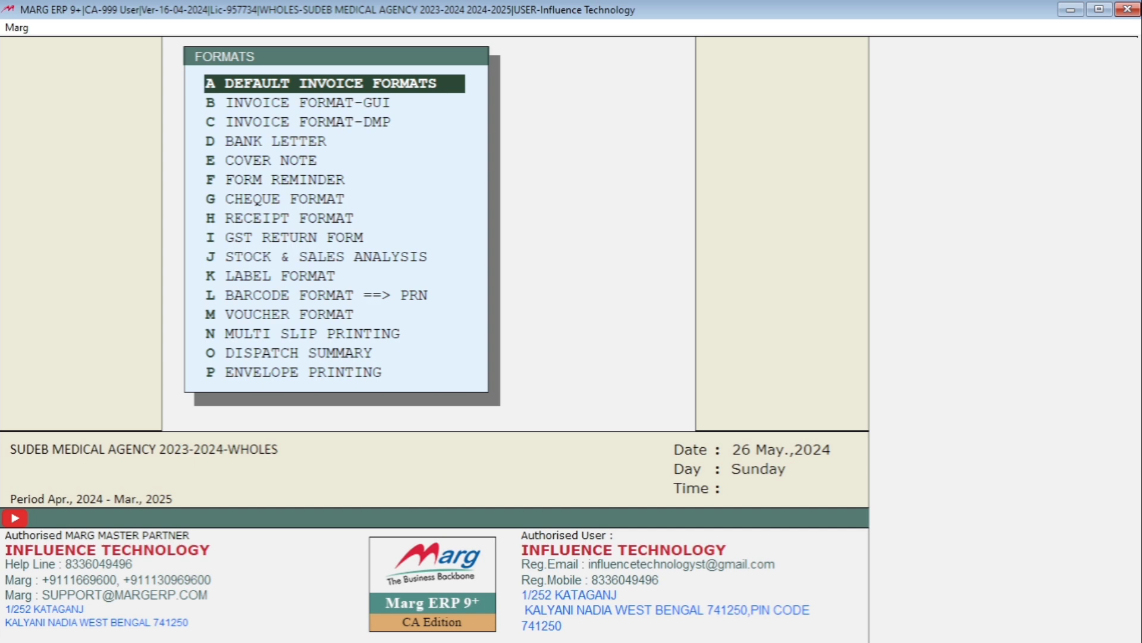
- Open the page settings of the HP (Half Page Local) format under Invoice Format-GUI, leaving the fixed port blank
key("Down")
key("Return")
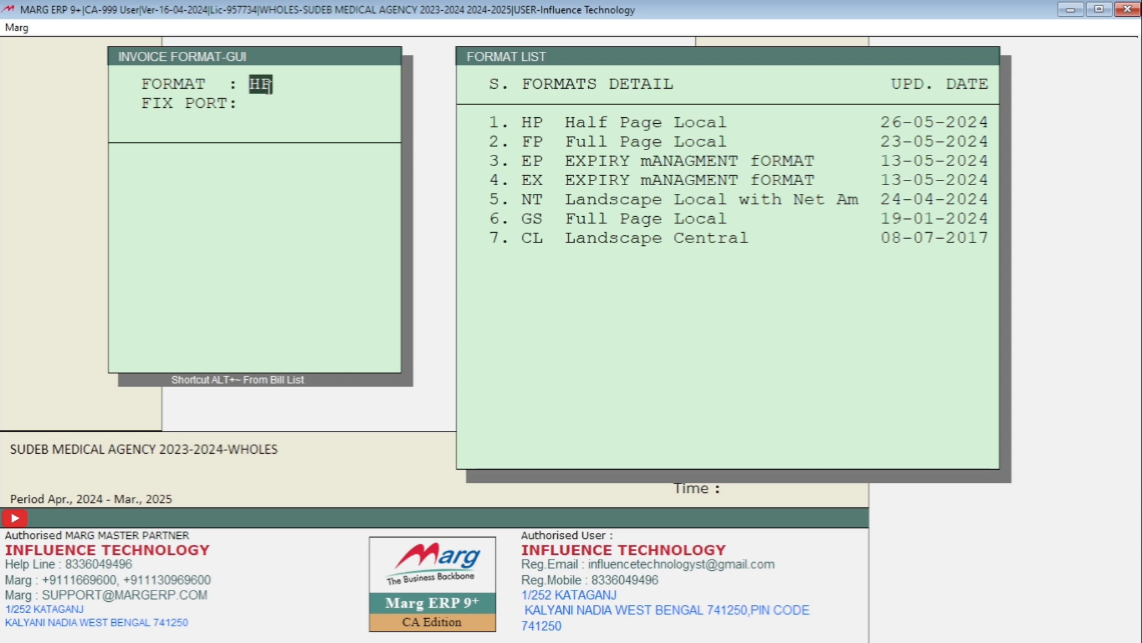
key("Return")
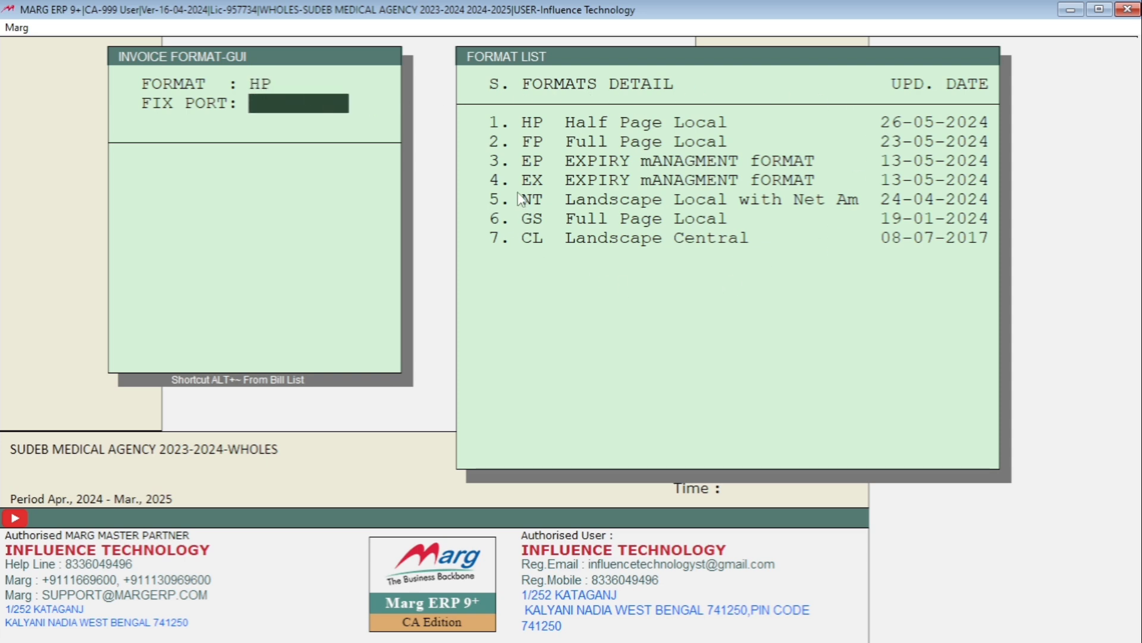
key("Return")
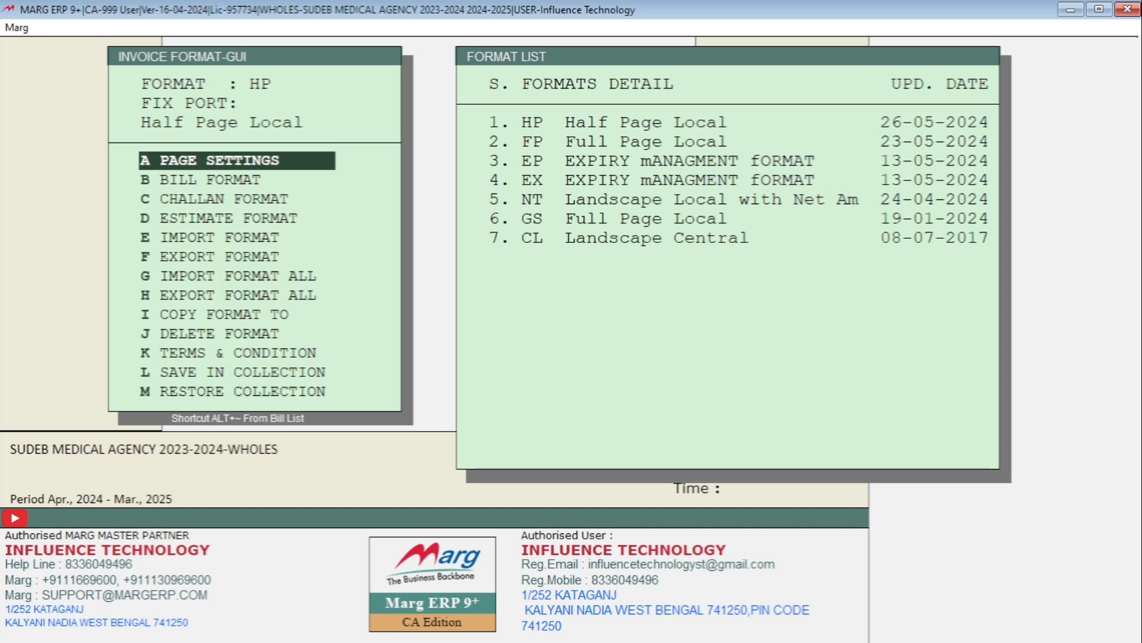
key("Return")
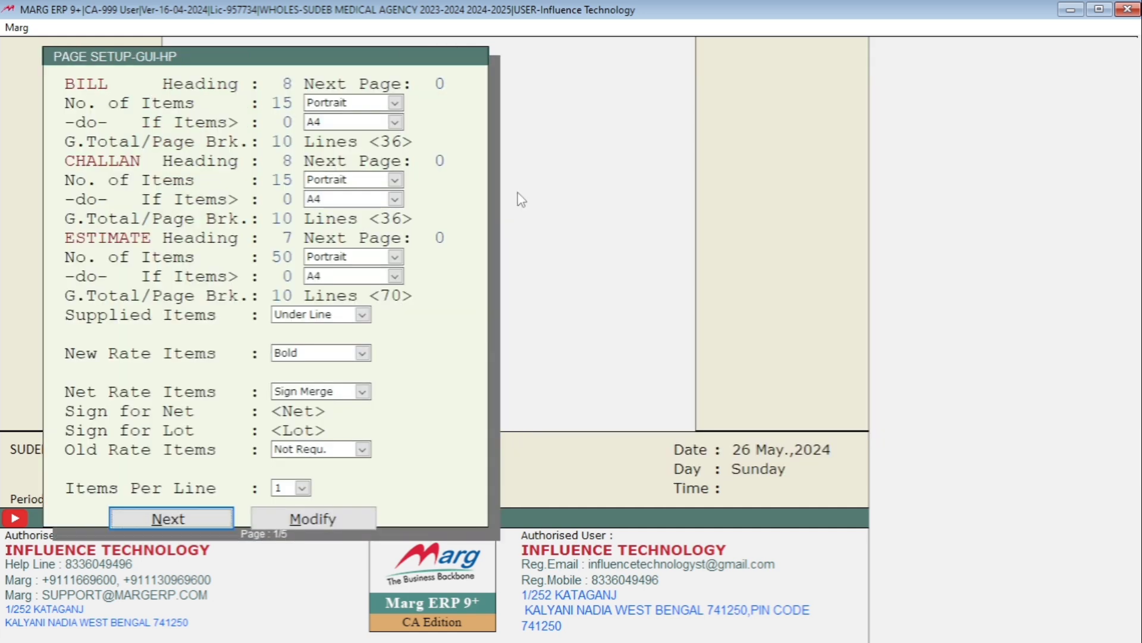
- Search the invoice format options for SHORTAGE
key("Escape")
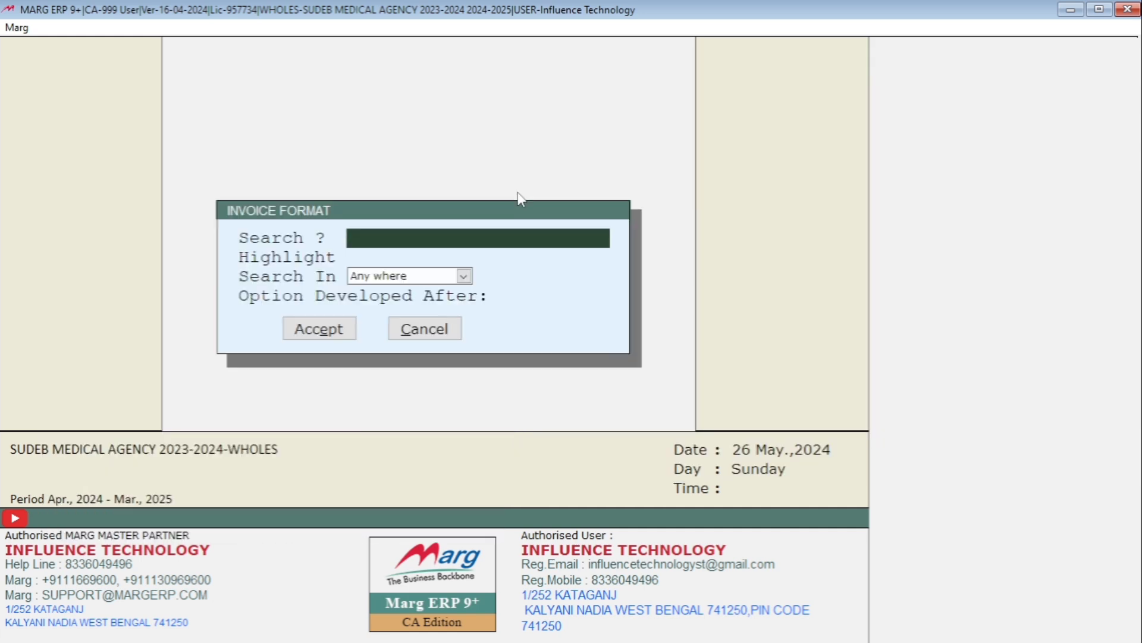
type("SHORTAGE")
key("Return")
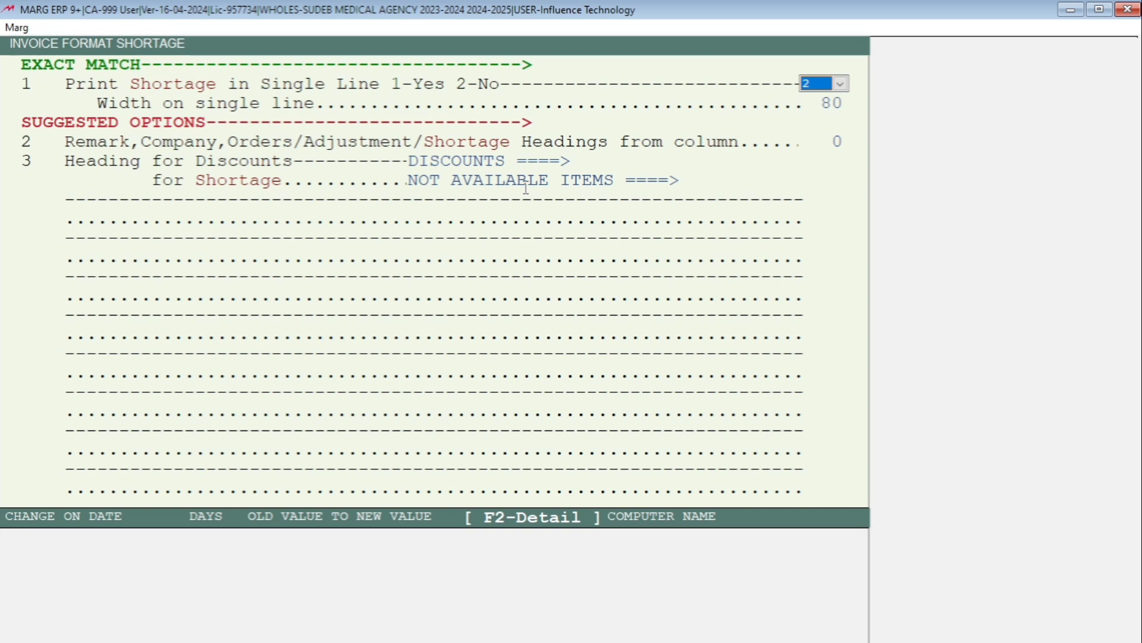
- Change the shortage heading to "NOT AVAILABLE ITEMS ------", leave the other shortage options as they are and exit the format setup
key("Return")
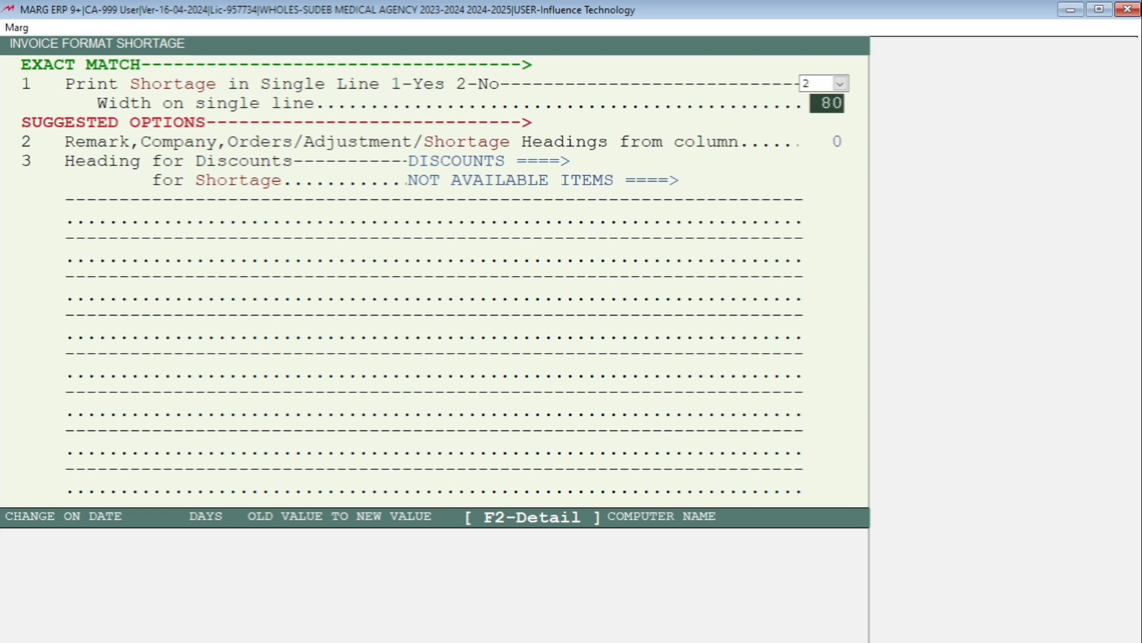
key("Return")
key("Return")
key("Return")
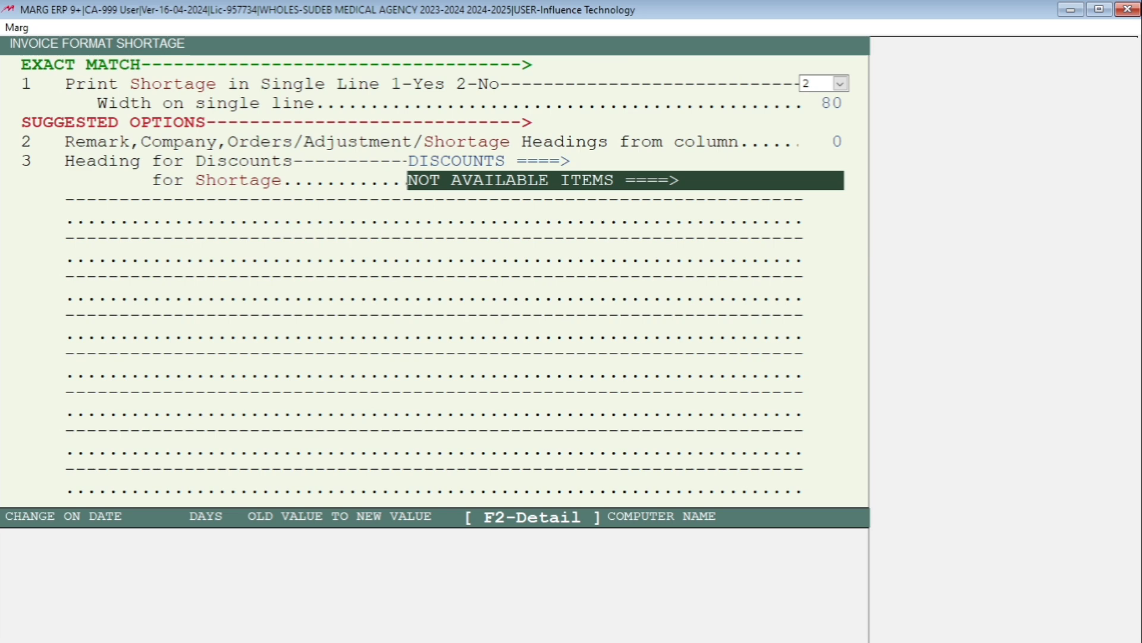
left_click(666, 182)
key("BackSpace")
key("BackSpace")
key("BackSpace")
key("BackSpace")
key("Delete")
type("------")
key("Return")
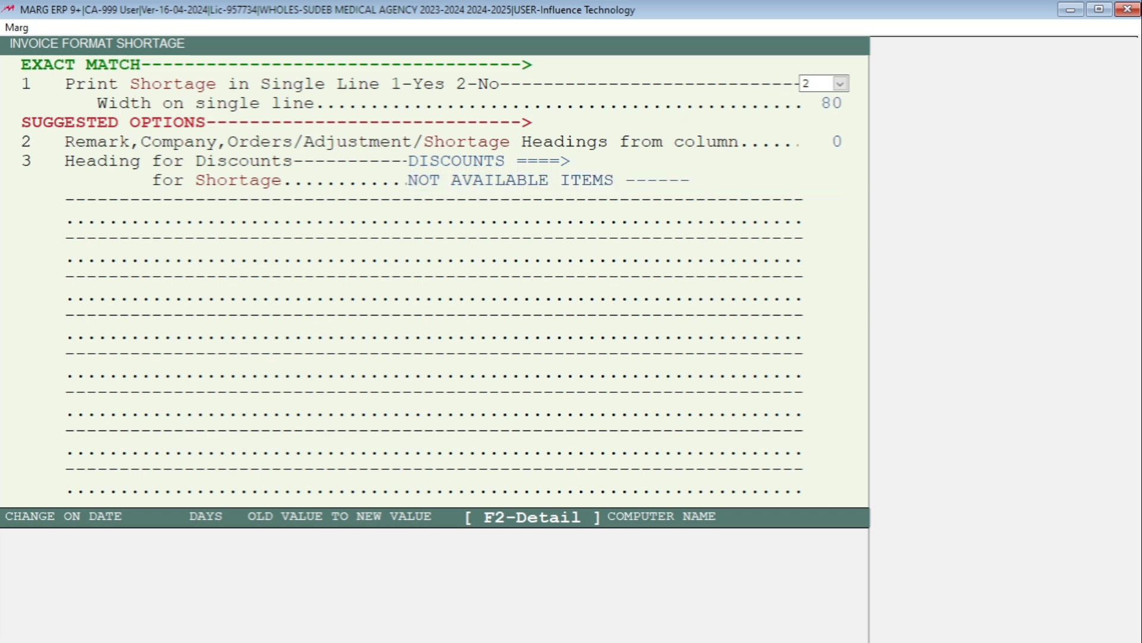
key("Escape")
key("Escape")
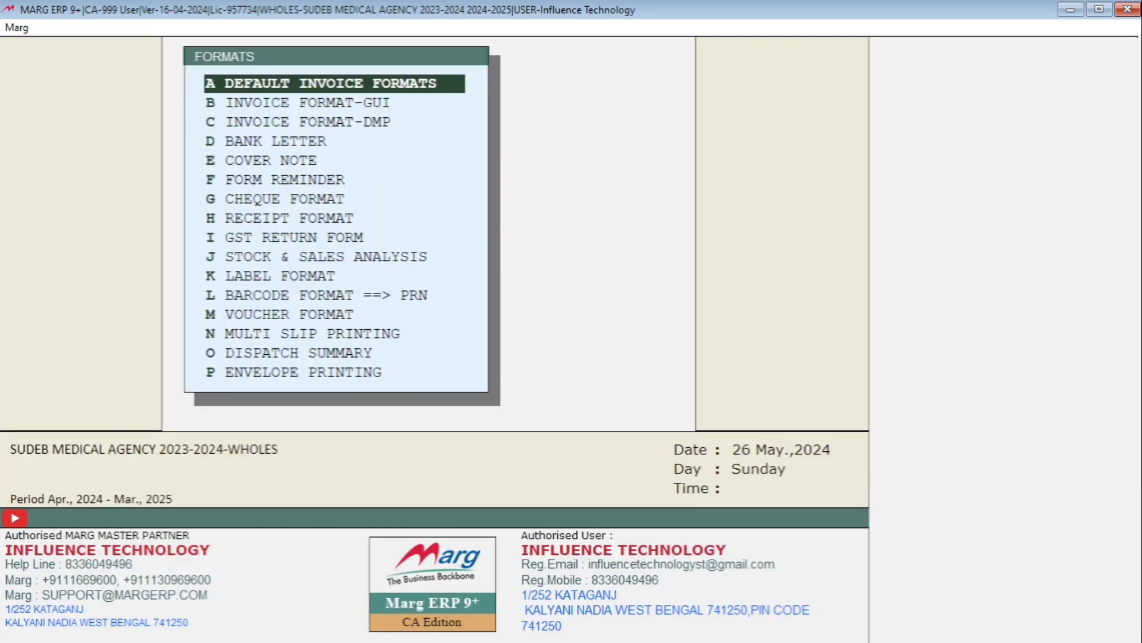
key("Escape")
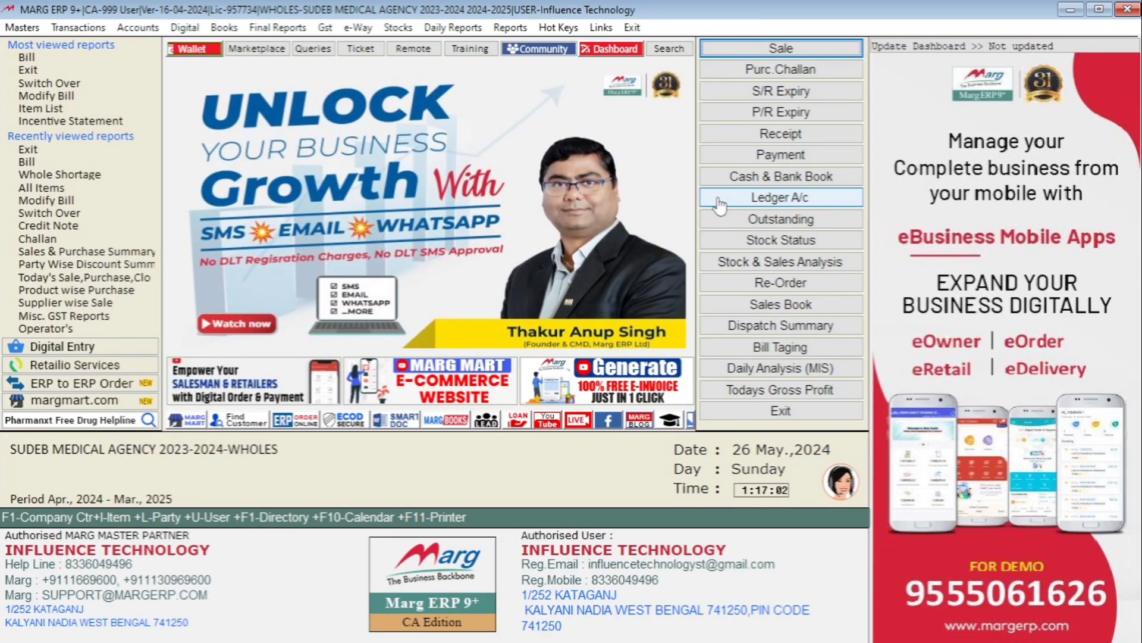
- List the sale bills dated 26-05-2024 for modification, with all ledgers included
key("Right")
key("Right")
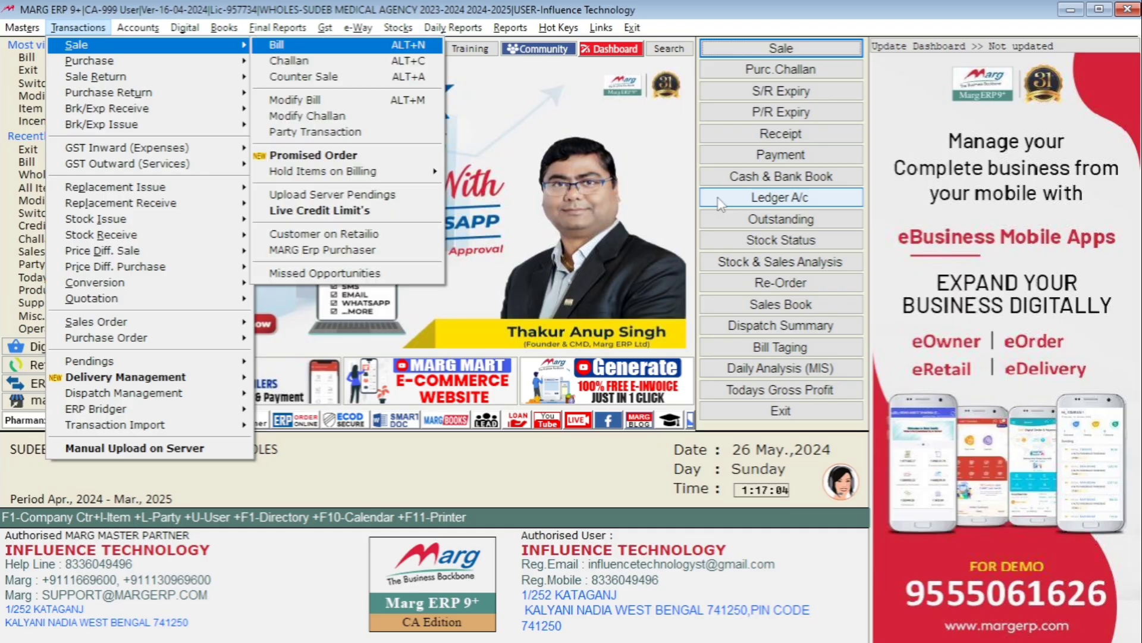
key("Down")
key("Down")
key("Down")
key("Return")
key("Return")
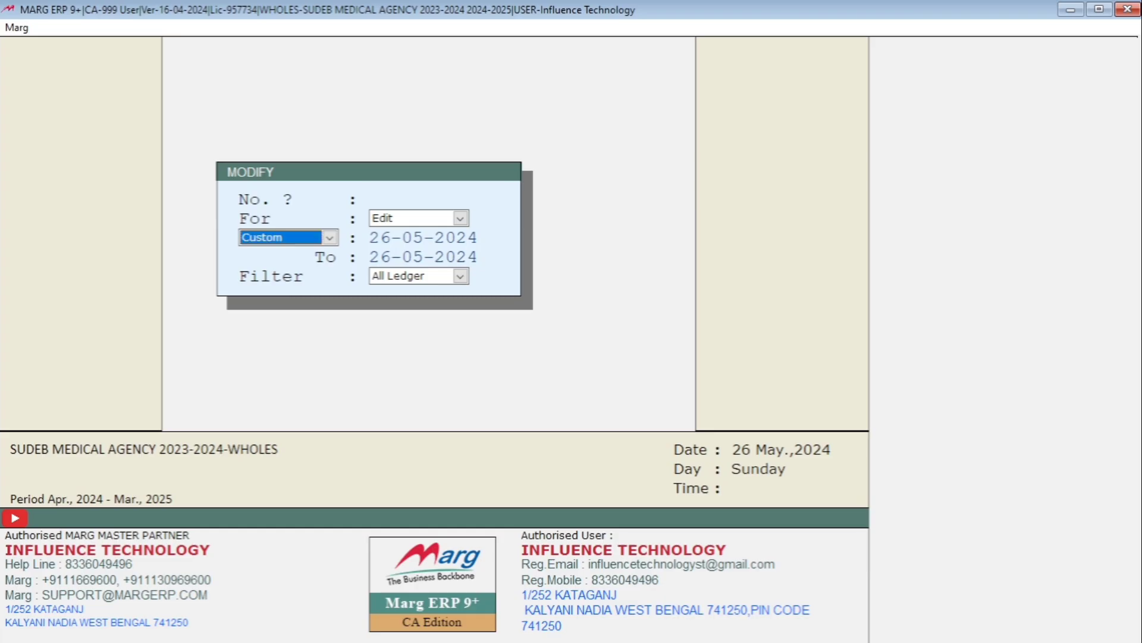
key("Return")
key("Return")
key("Return")
key("Return")
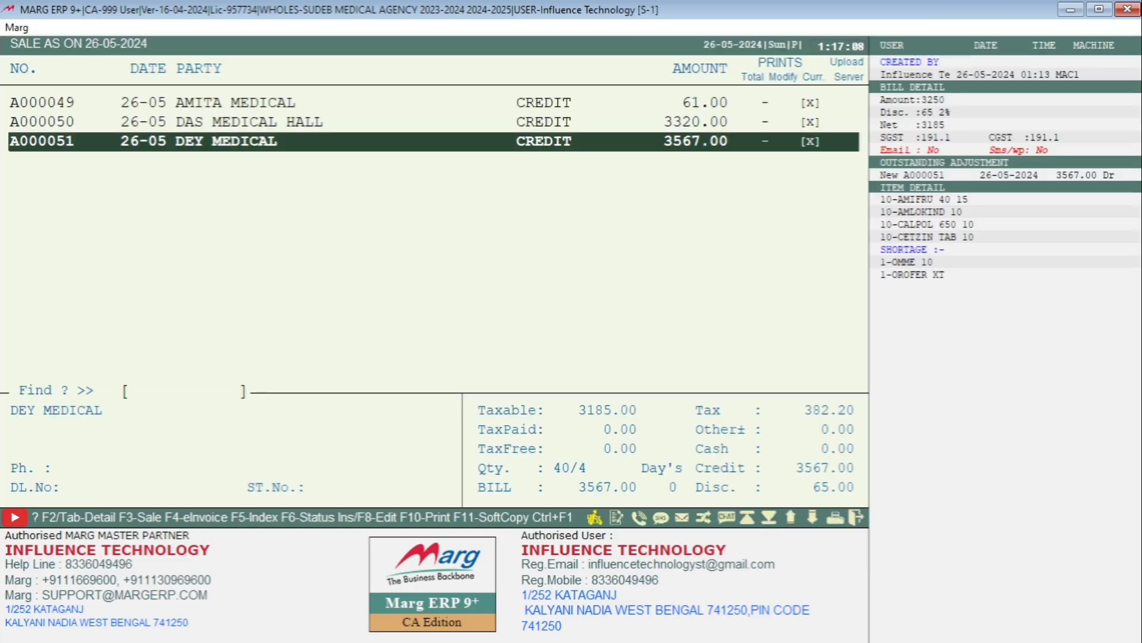
- Open the DEY MEDICAL bill and preview one printed copy to check the heading above the unavailable items
key("Return")
key("End")
key("Right")
key("Right")
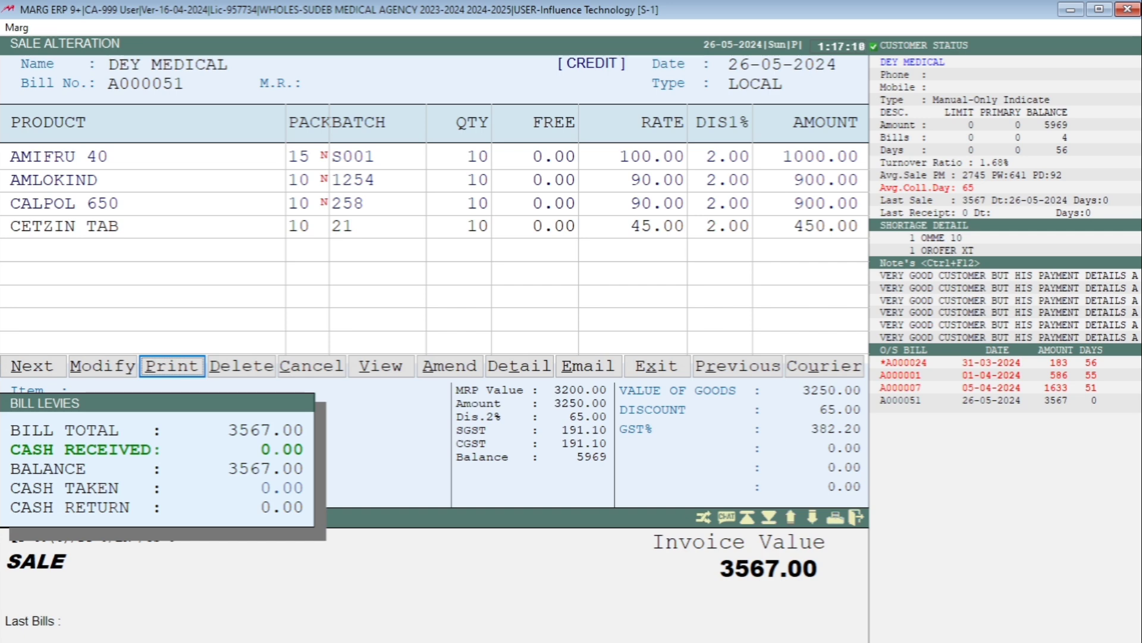
key("Return")
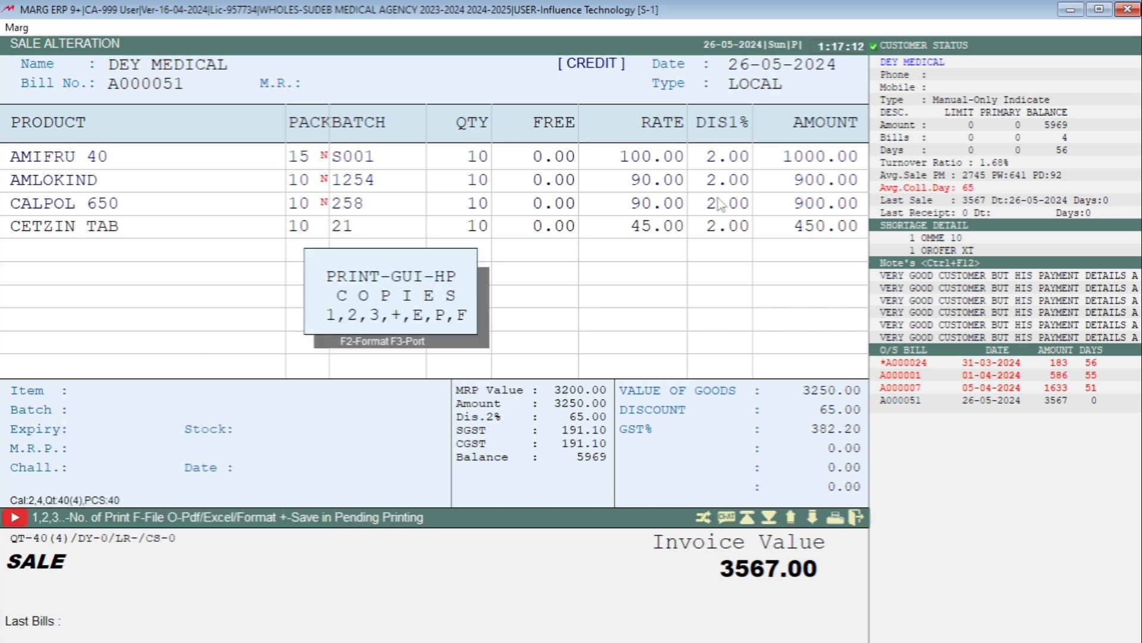
key("1")
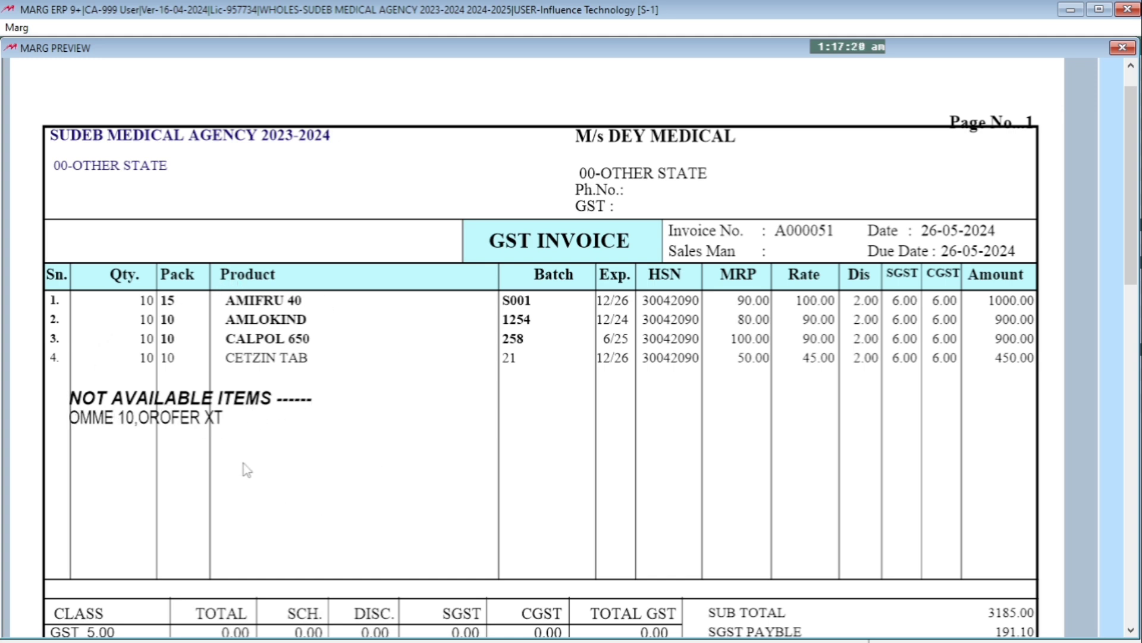
scroll(247, 470, "down", 1)
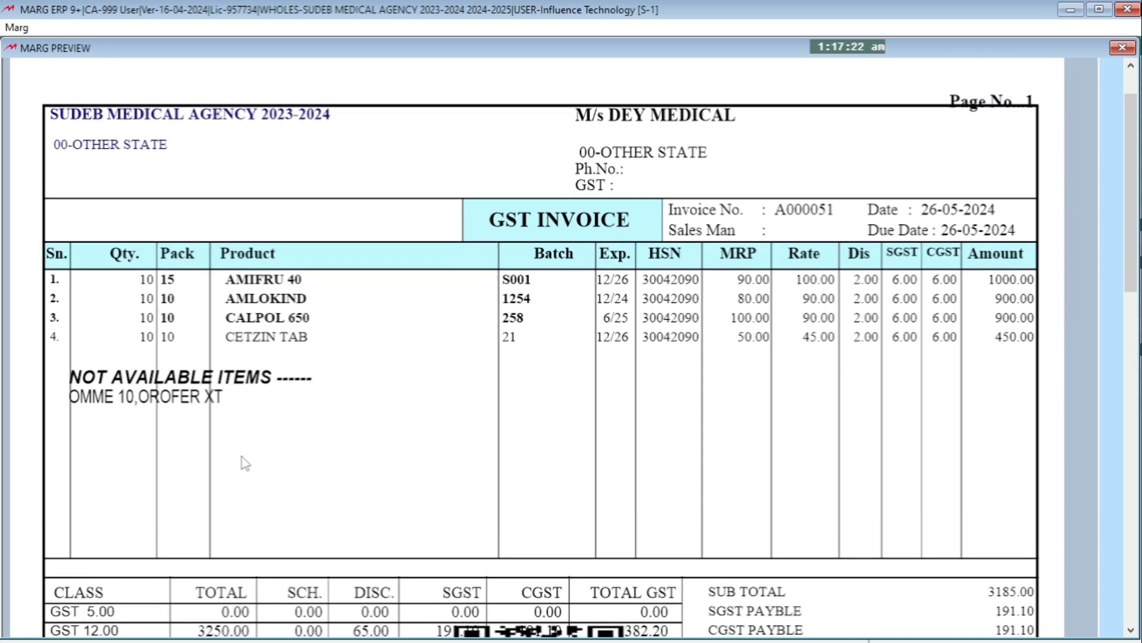
scroll(244, 462, "up", 2)
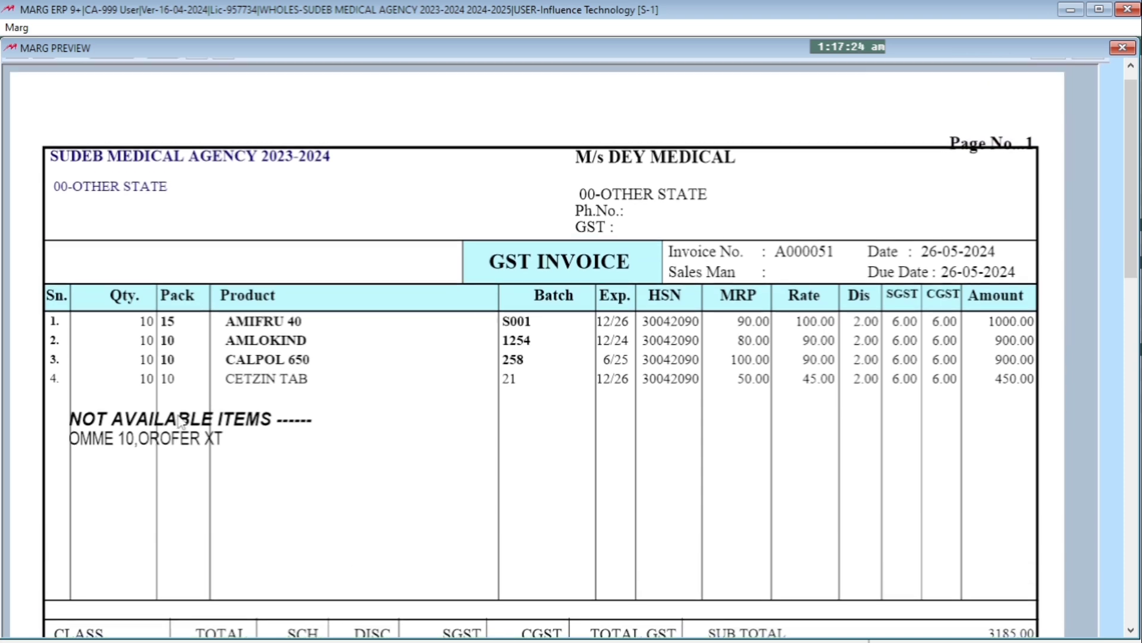